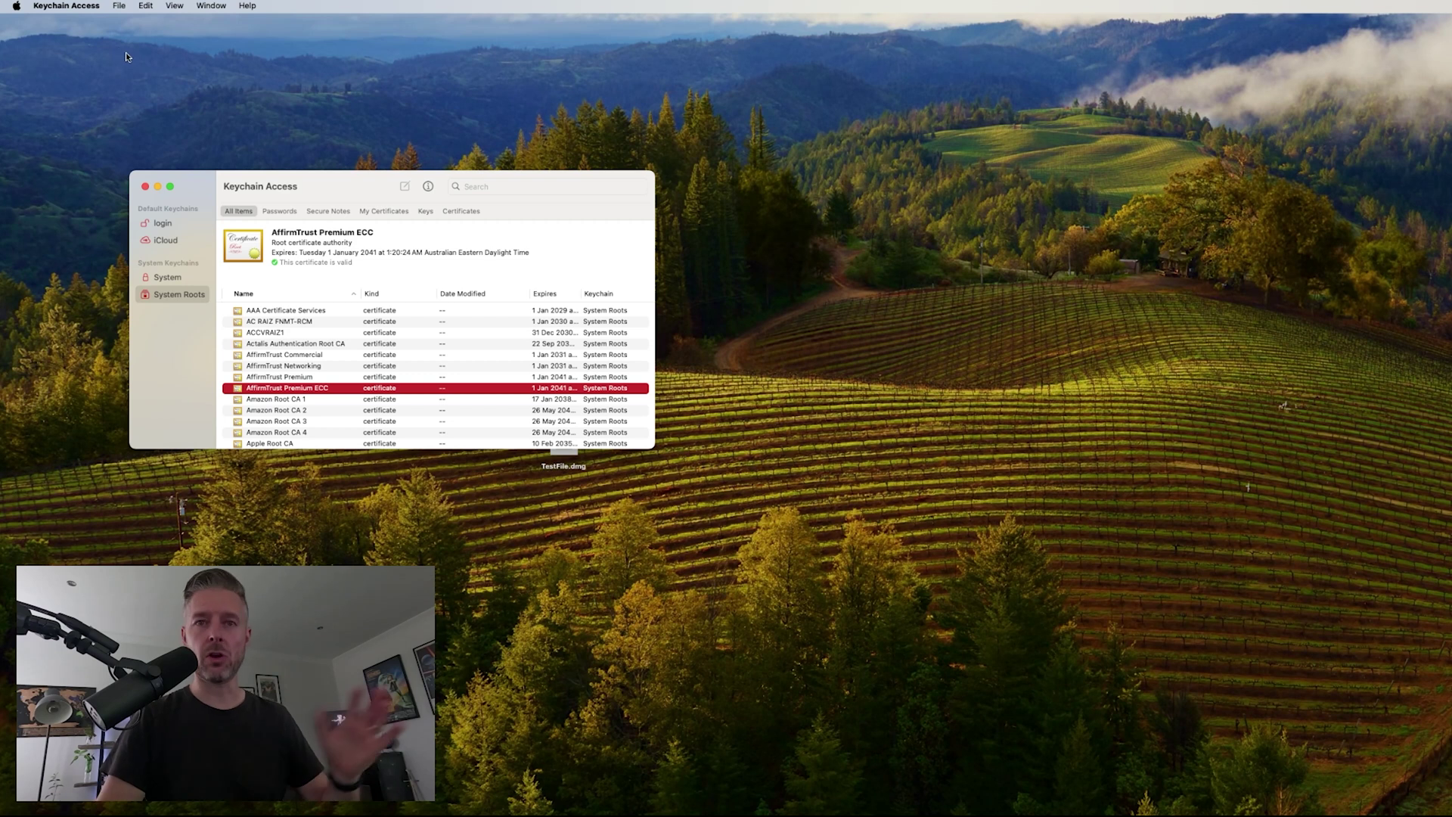
# - Open Certificate Assistant's Request a Certificate From a Certificate Authority form and review its fields
pyautogui.click(65, 7)
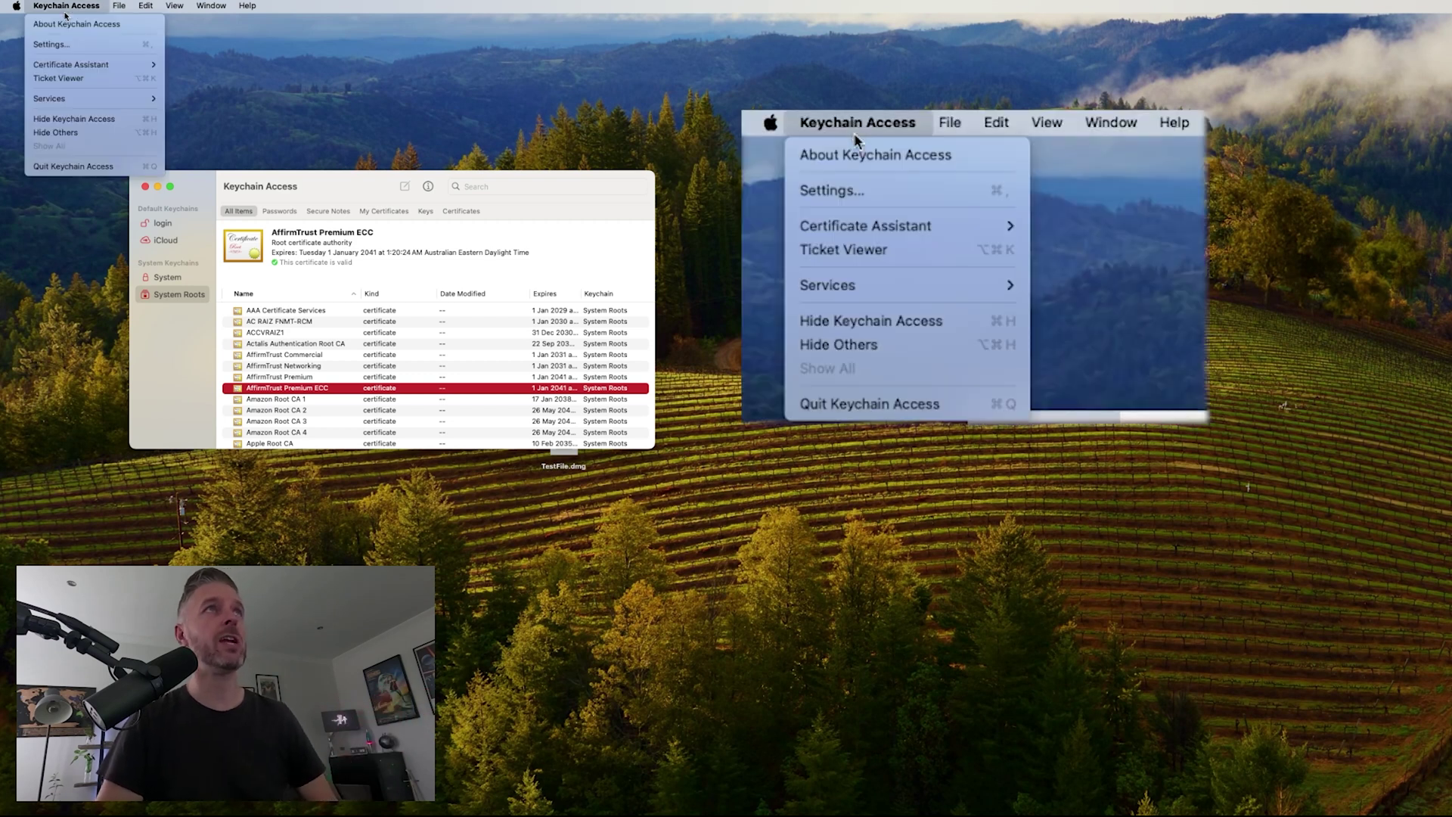
pyautogui.moveTo(81, 68)
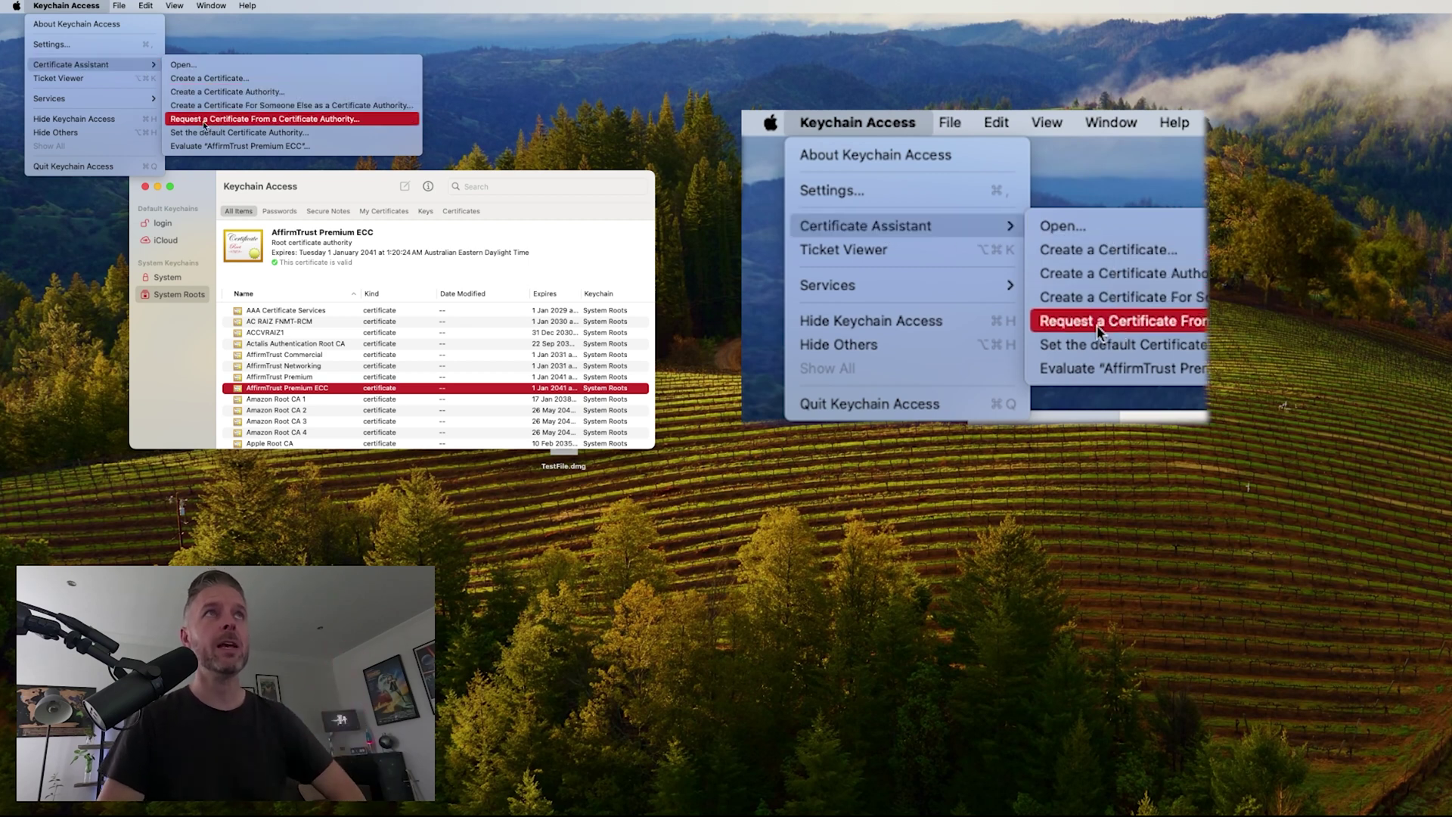
pyautogui.click(265, 121)
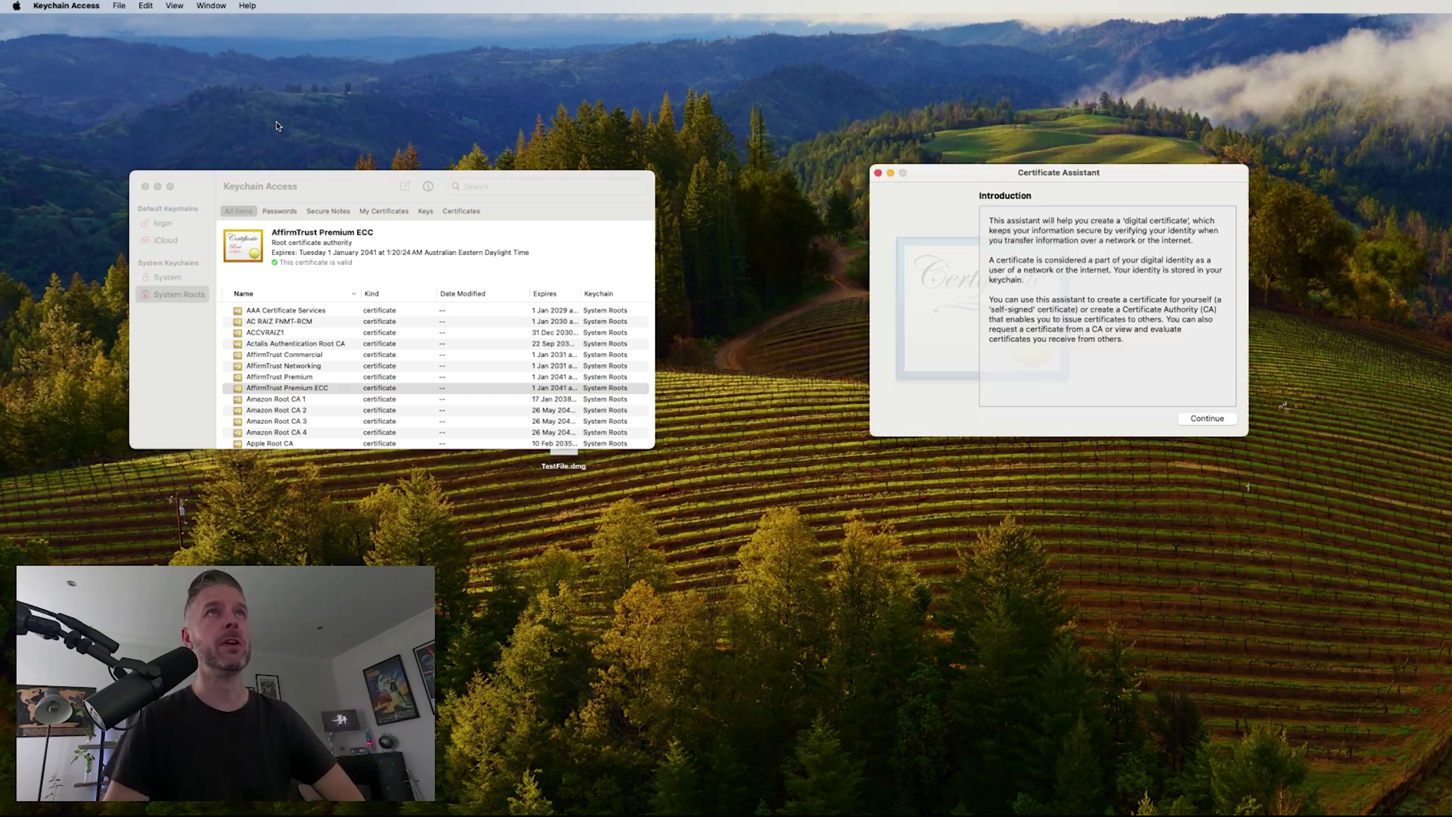
pyautogui.click(1063, 283)
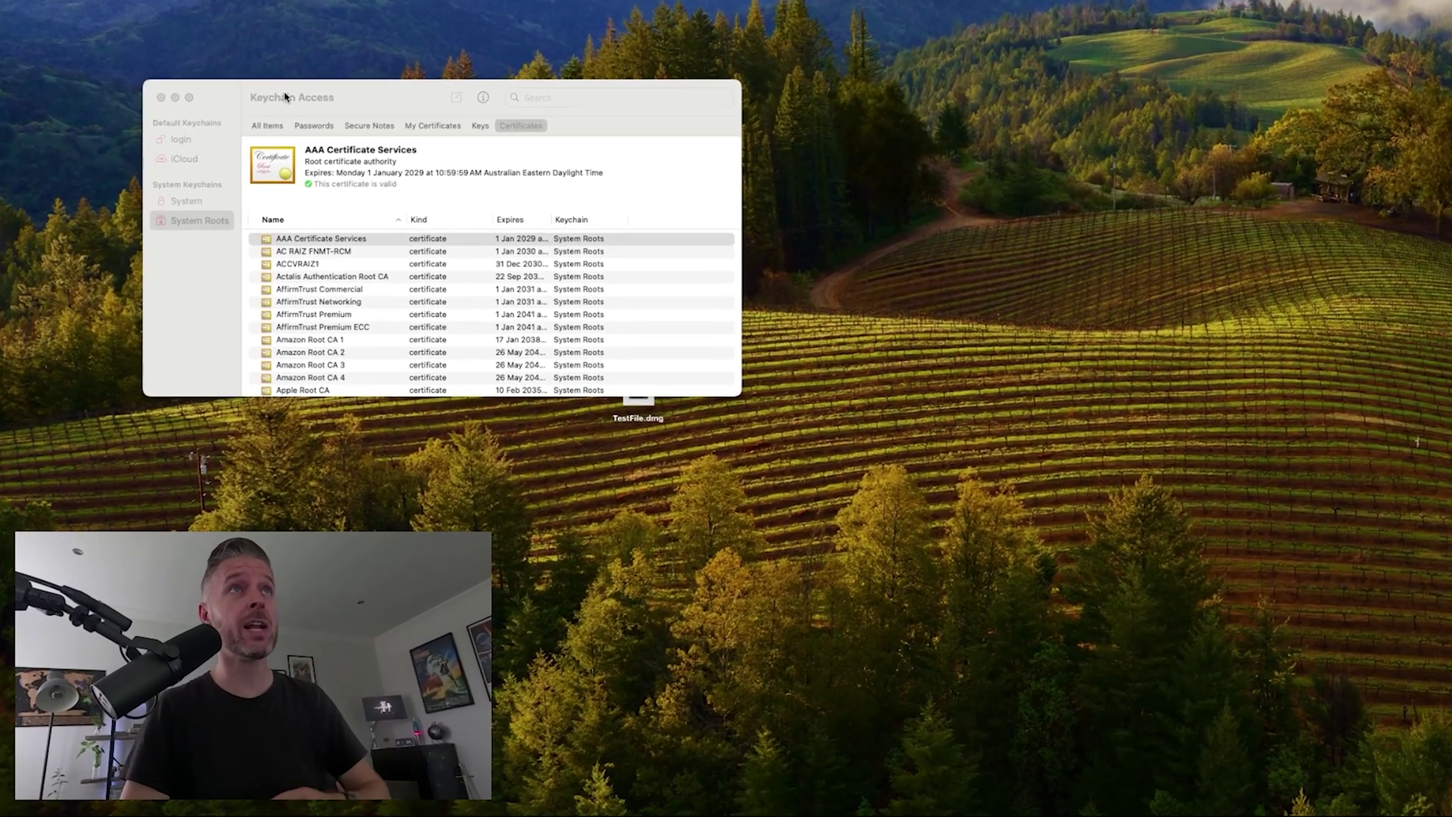
# - View the details of the AAA Certificate Services root certificate
pyautogui.click(285, 96)
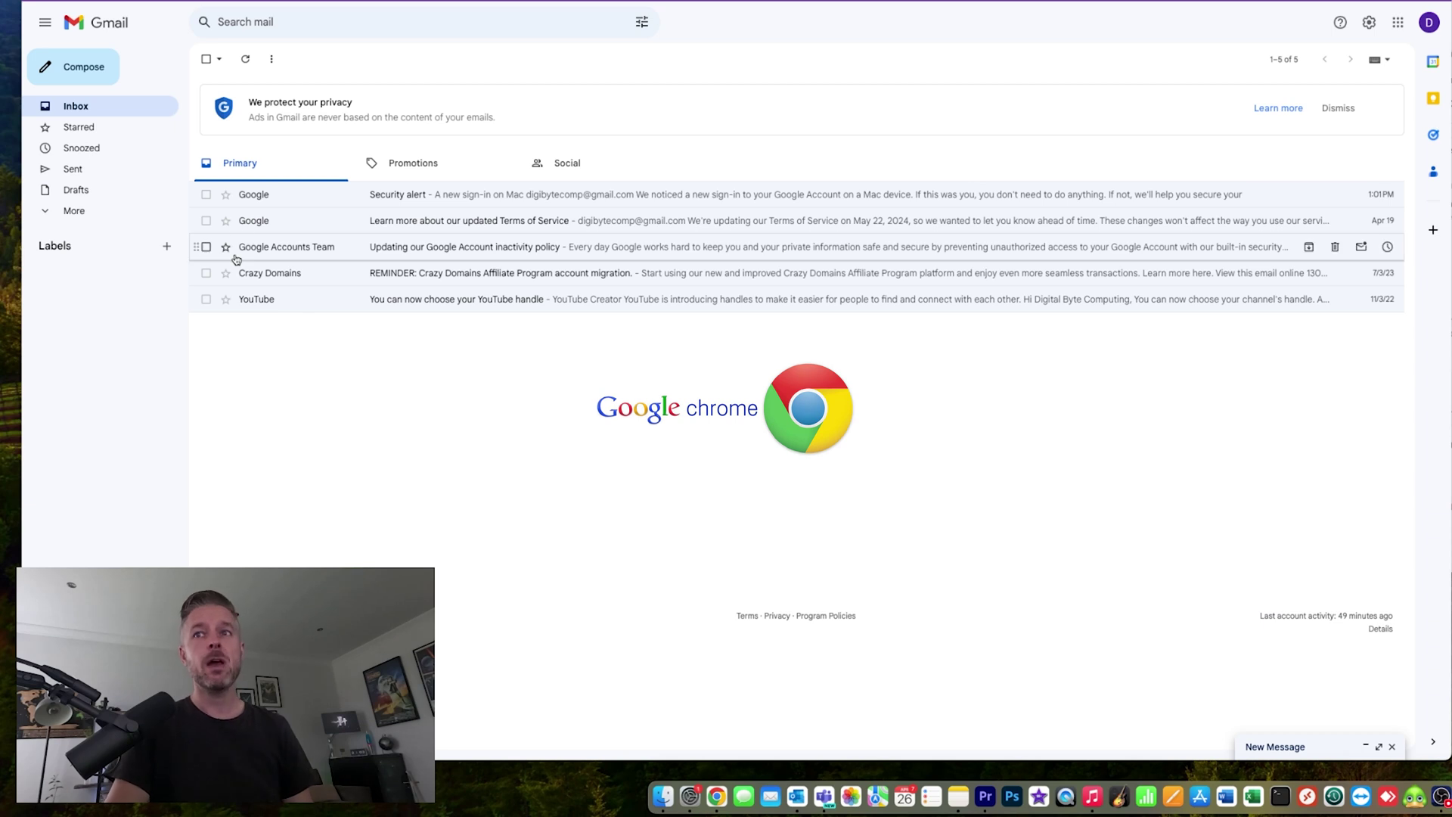
# - Compose a new Gmail draft and open its Confidential mode dialog via the lock icon
pyautogui.click(89, 68)
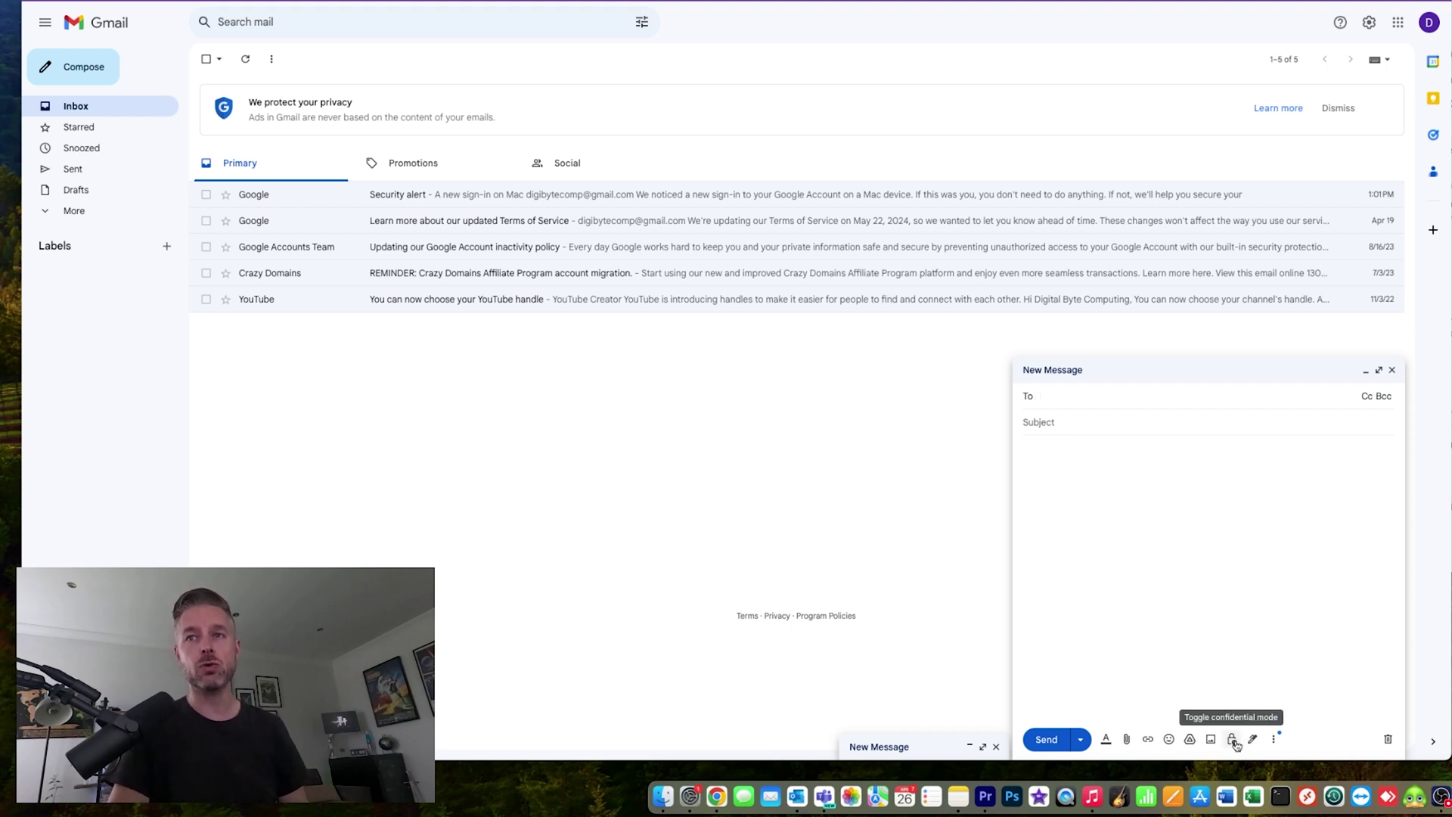
pyautogui.click(1233, 741)
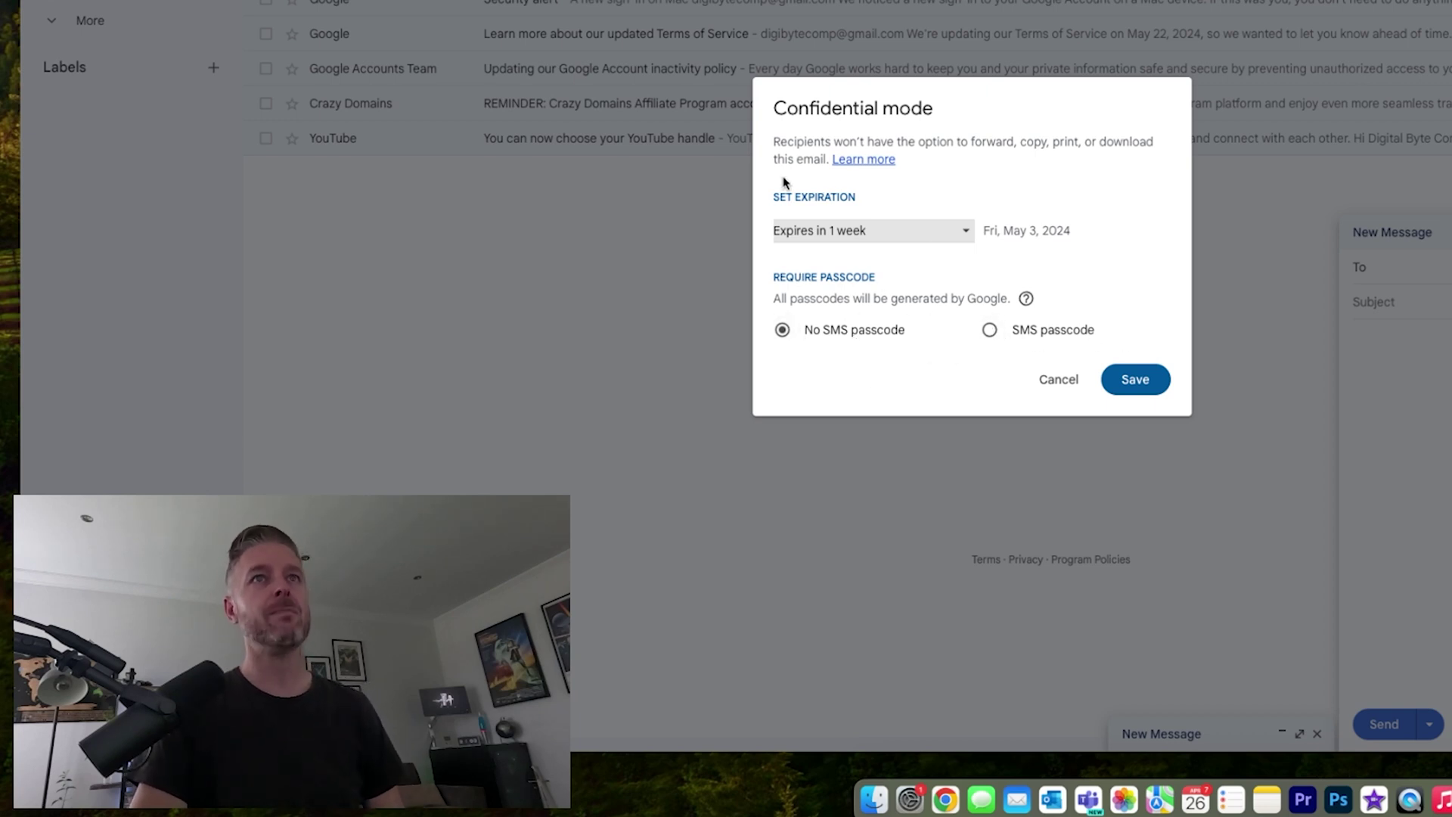
# - Save confidential mode set to expire in 1 month (May 26, 2024) with no SMS passcode
pyautogui.click(965, 231)
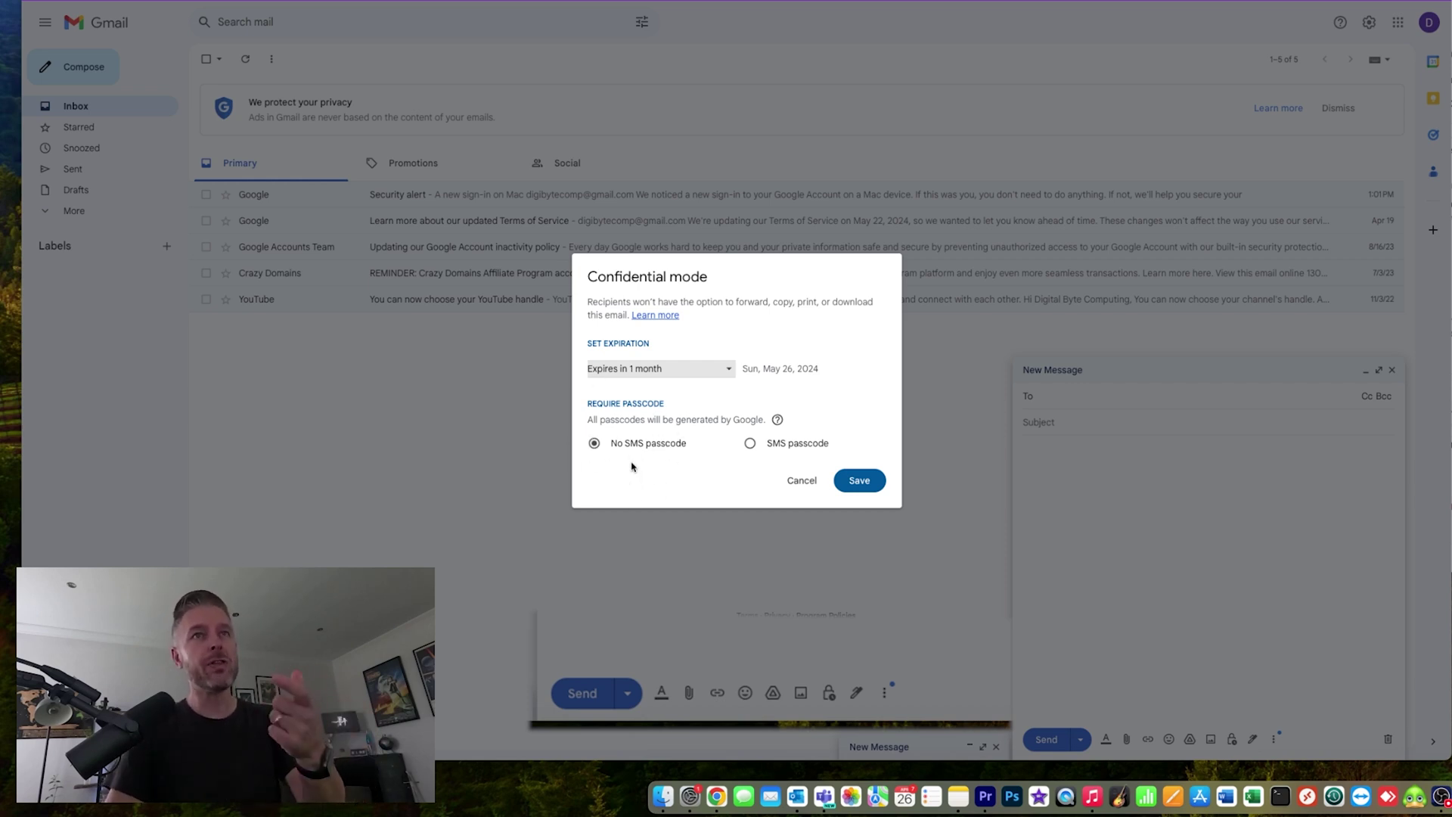
pyautogui.click(750, 443)
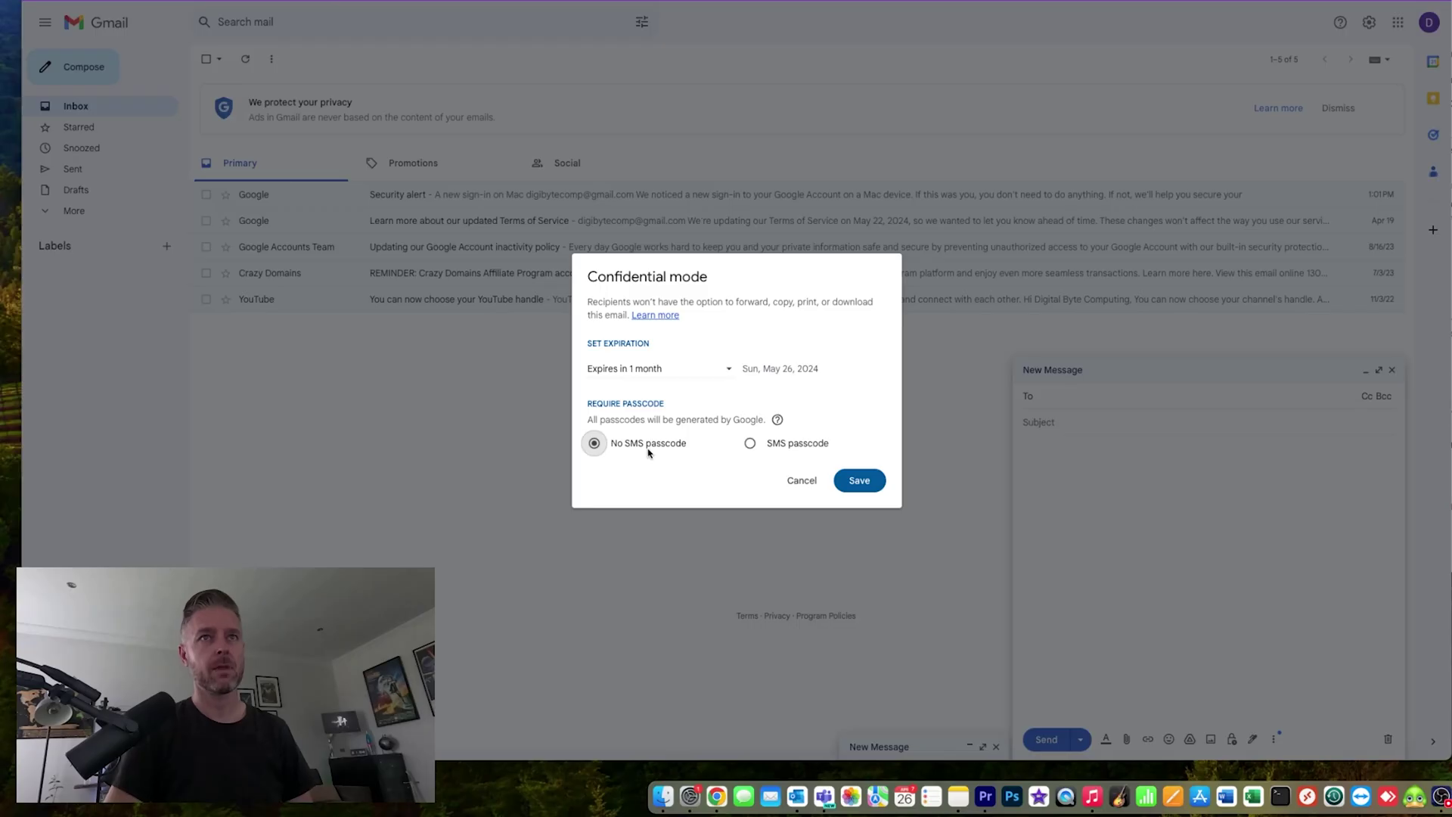
pyautogui.click(850, 479)
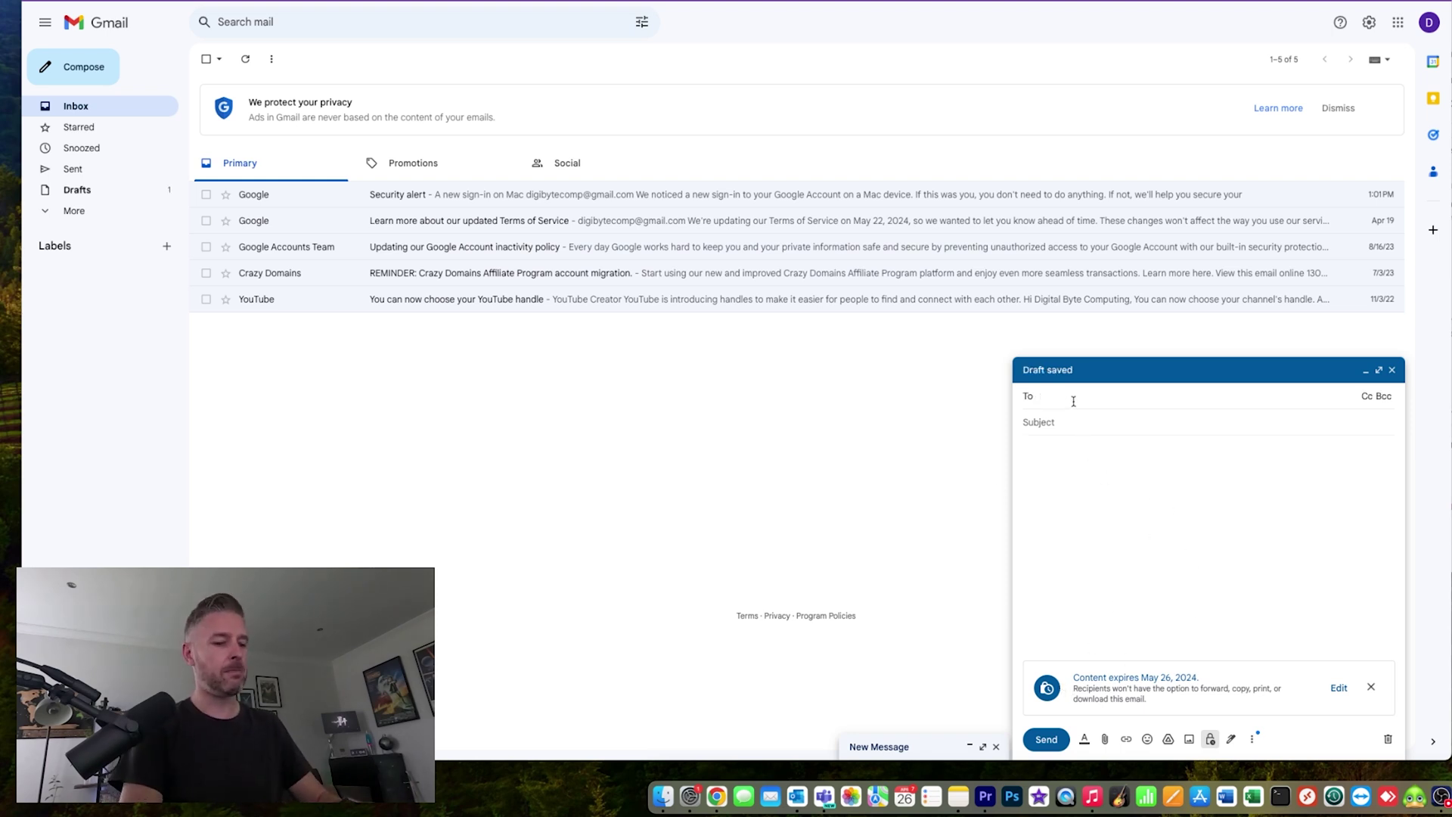
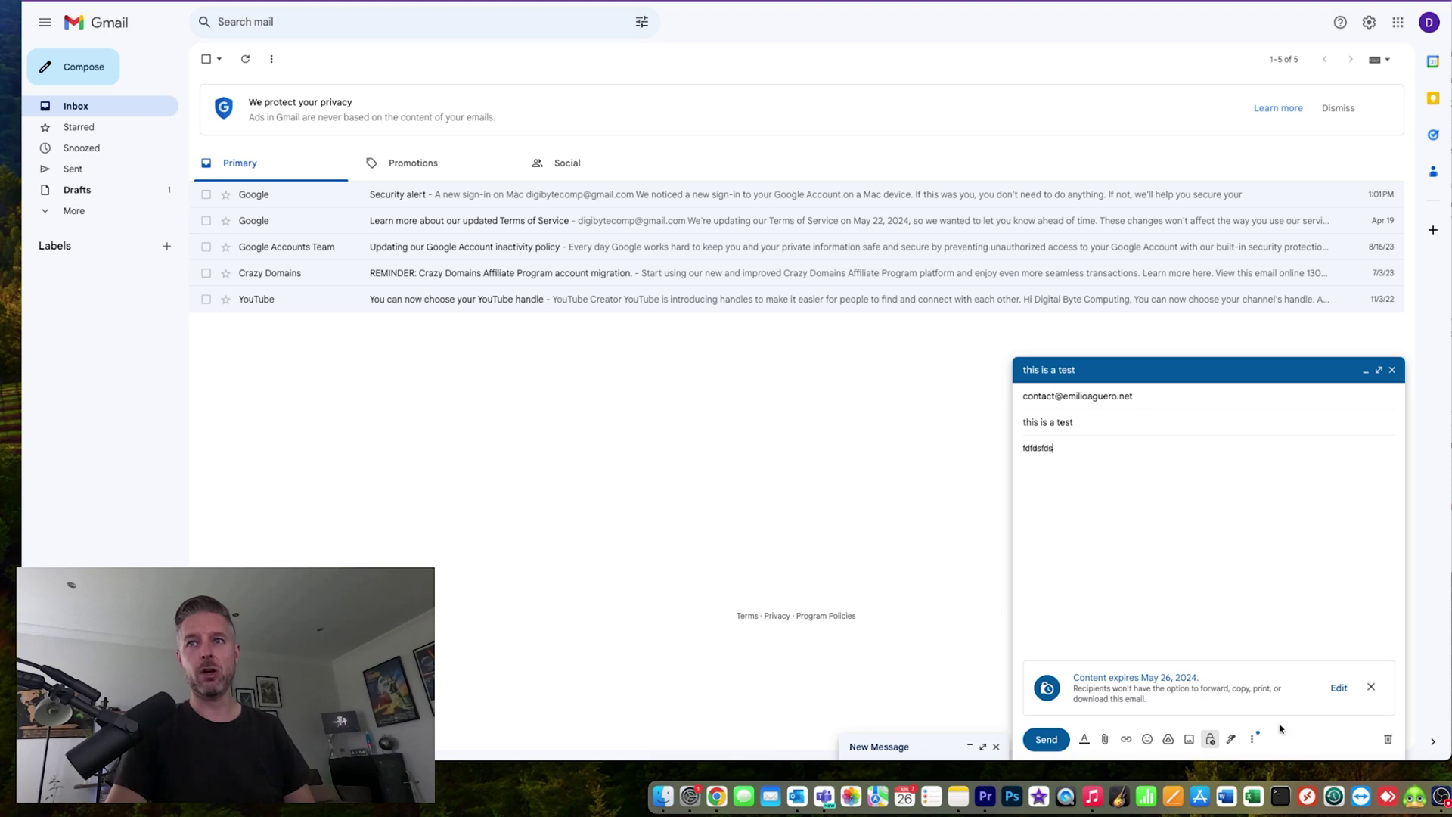
# - Address and send the confidential 'this is a test' message to the recipient
pyautogui.click(1046, 739)
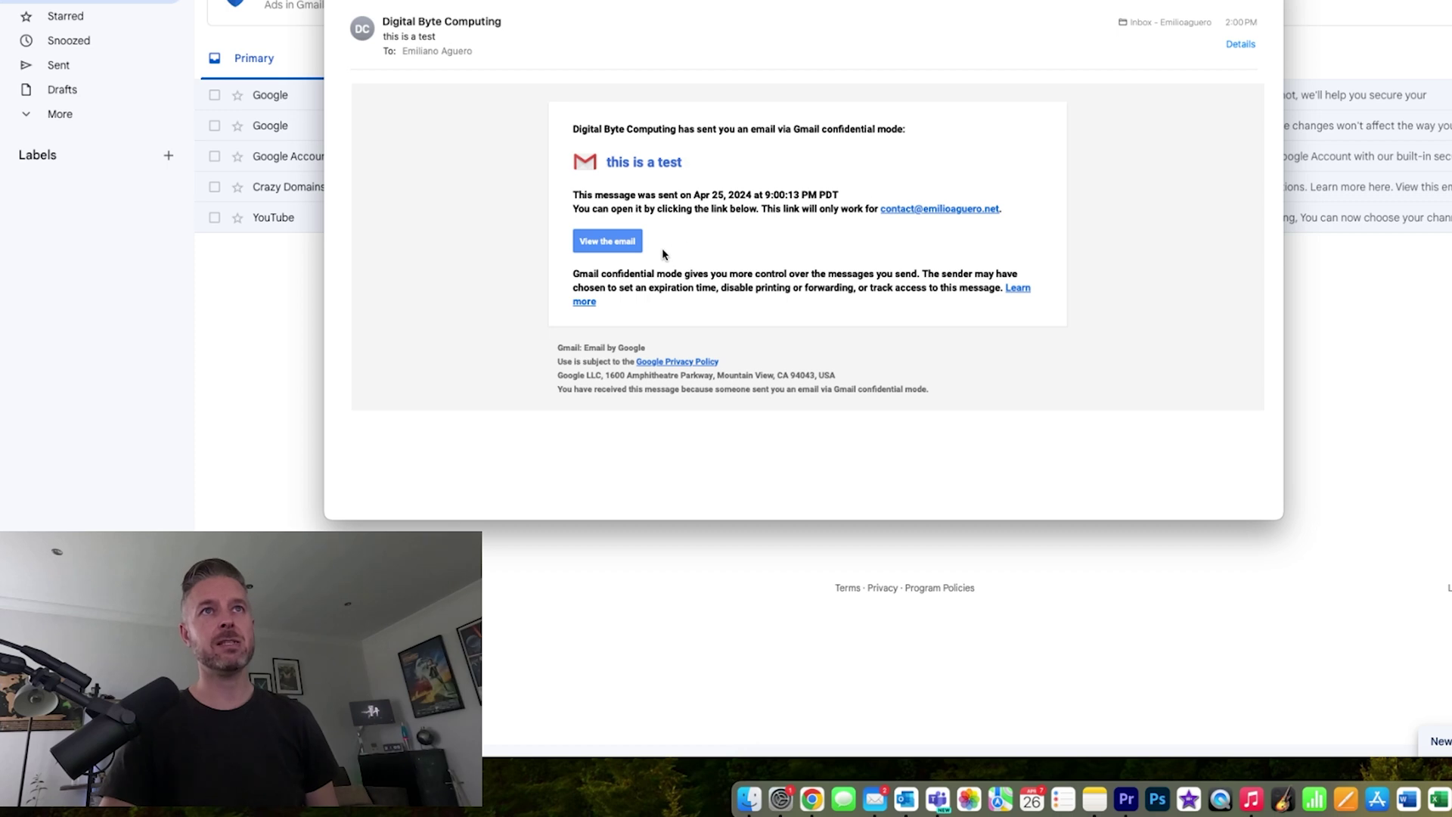
# - Open the confidential email as recipient, request a one-time passcode and paste it into the passcode field
pyautogui.click(612, 244)
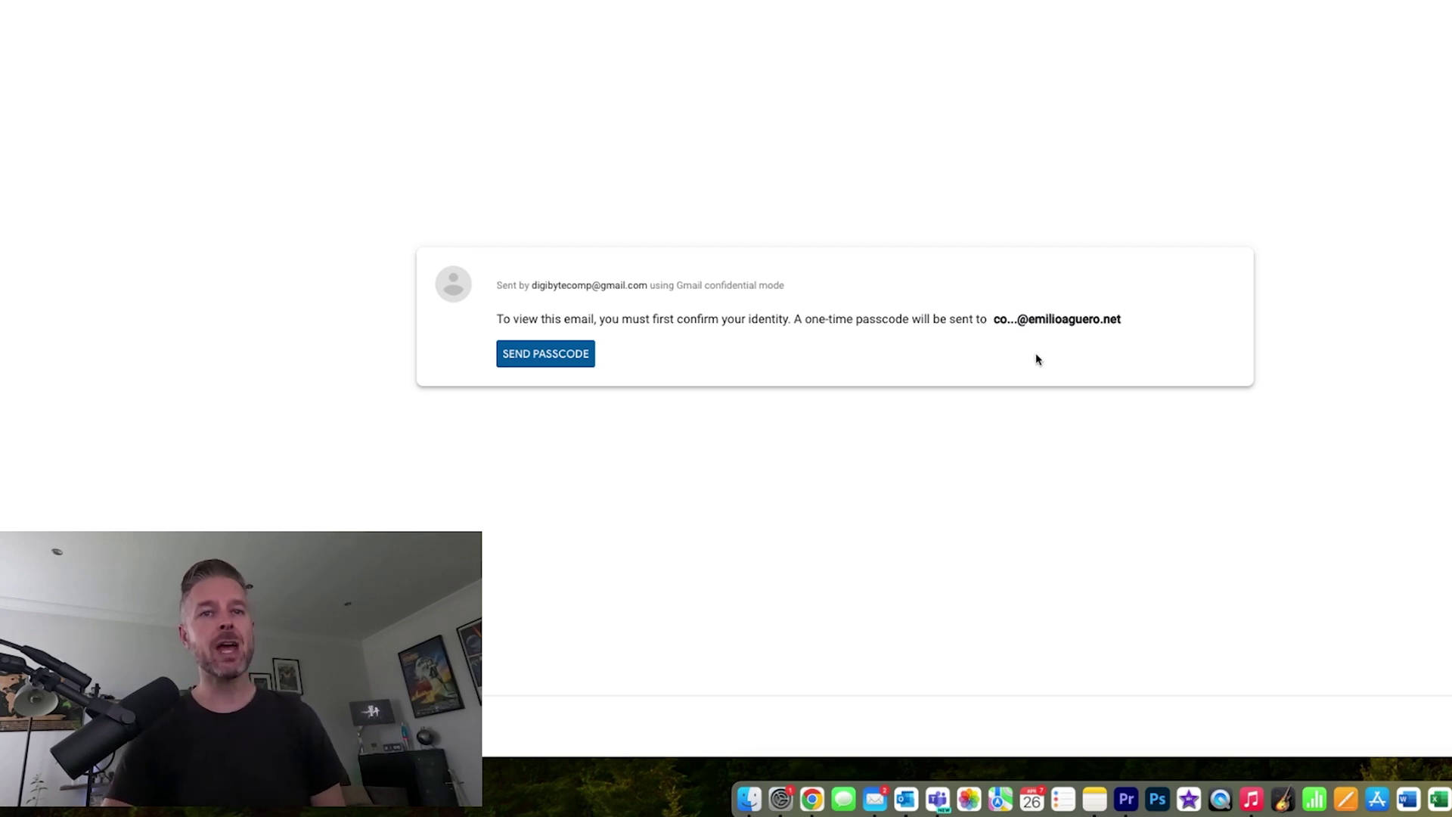
pyautogui.click(590, 362)
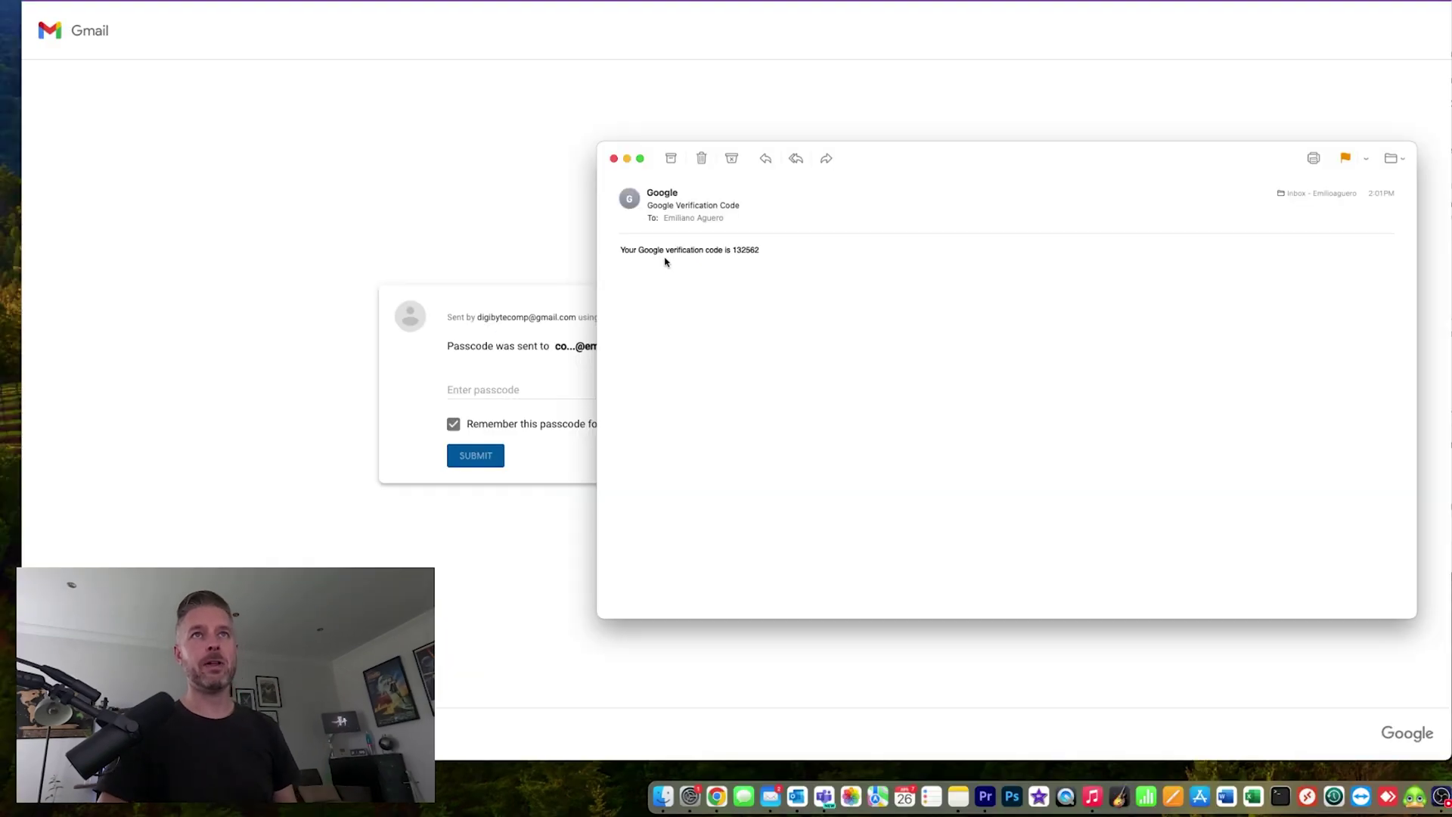
pyautogui.rightClick(741, 252)
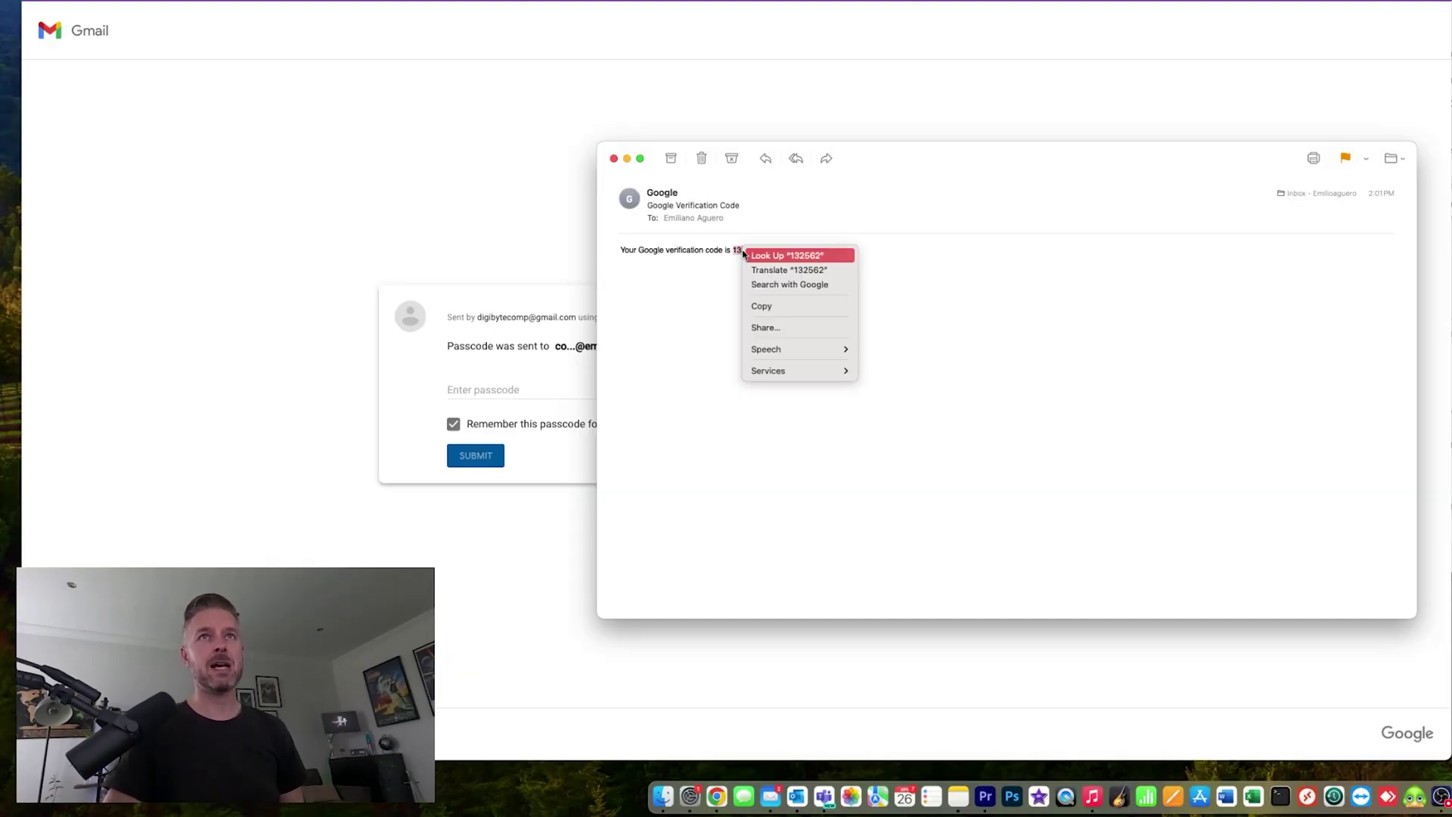
pyautogui.click(760, 310)
pyautogui.click(527, 393)
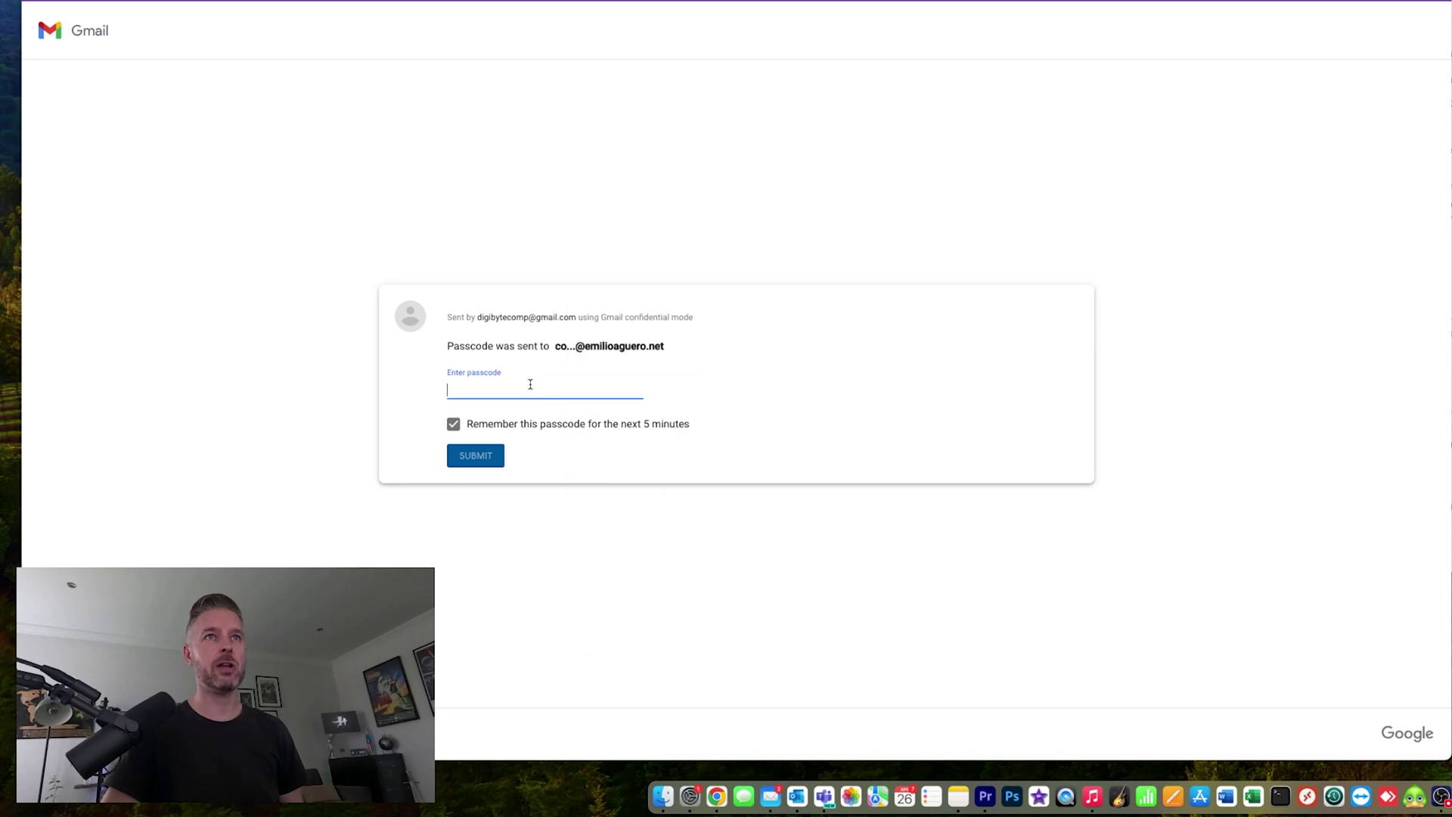
pyautogui.rightClick(530, 386)
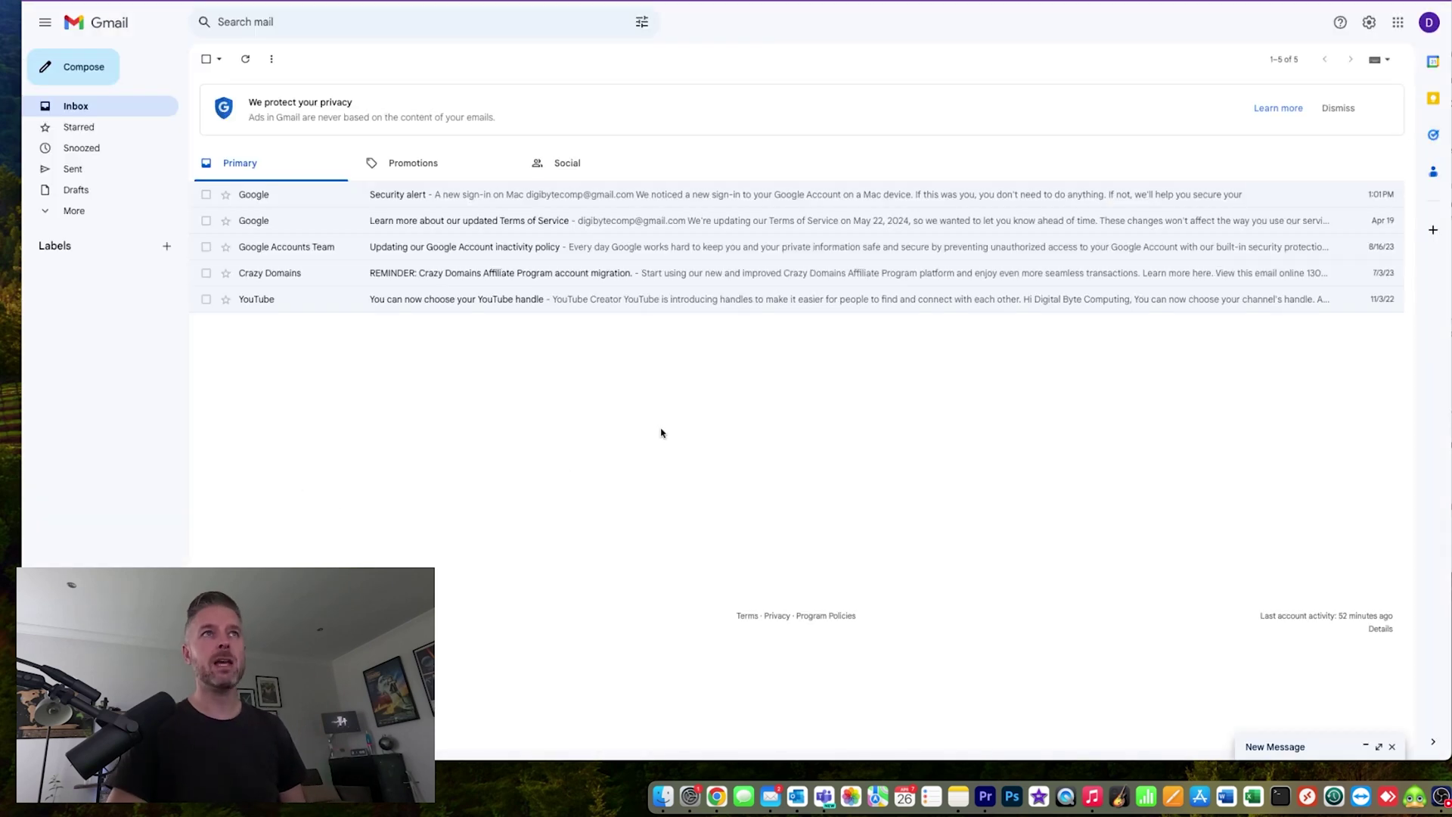
# - Compose a new email with confidential mode: 1-week expiry and SMS passcode, then begin the recipient
pyautogui.click(50, 62)
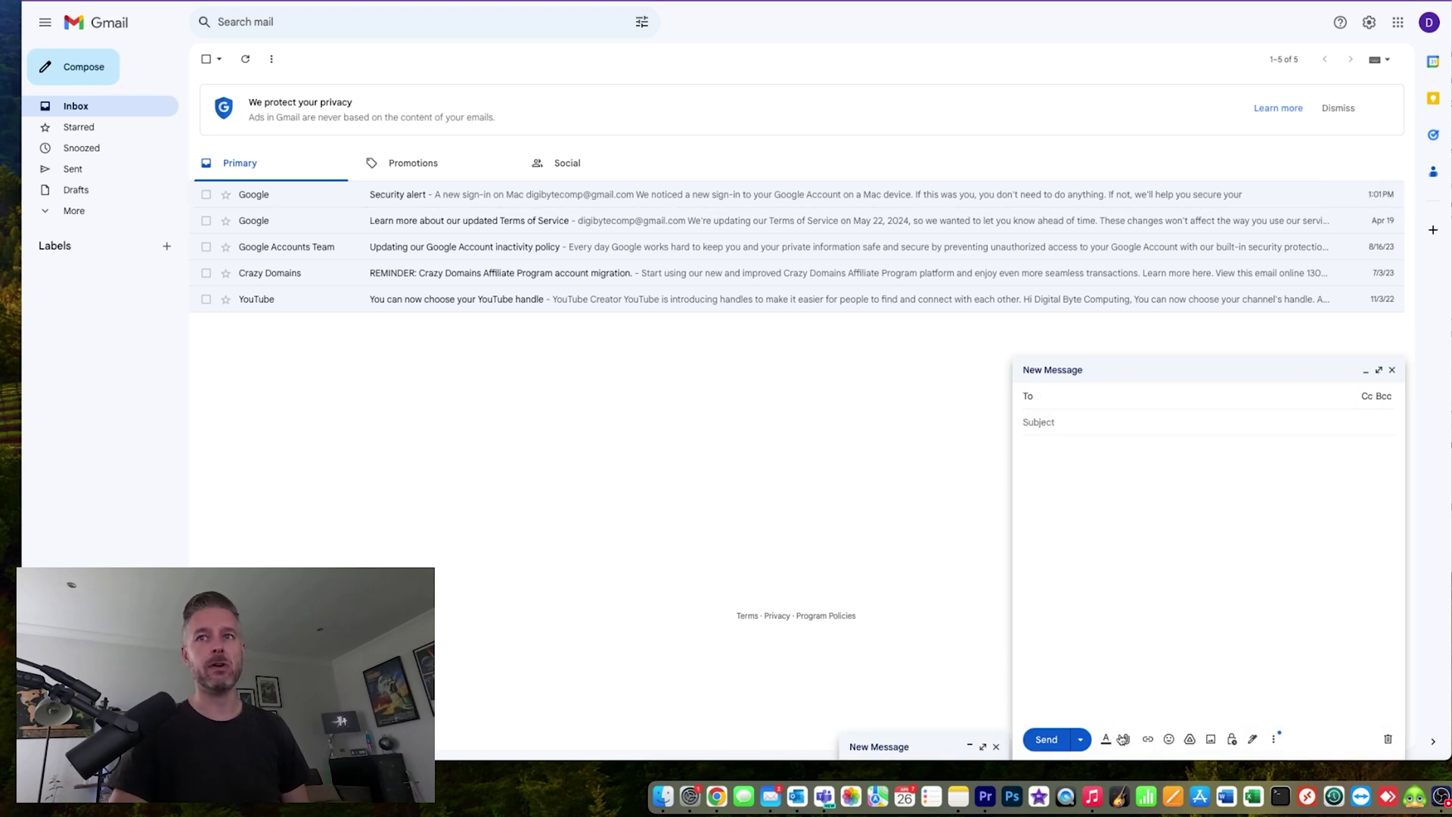
pyautogui.click(1232, 739)
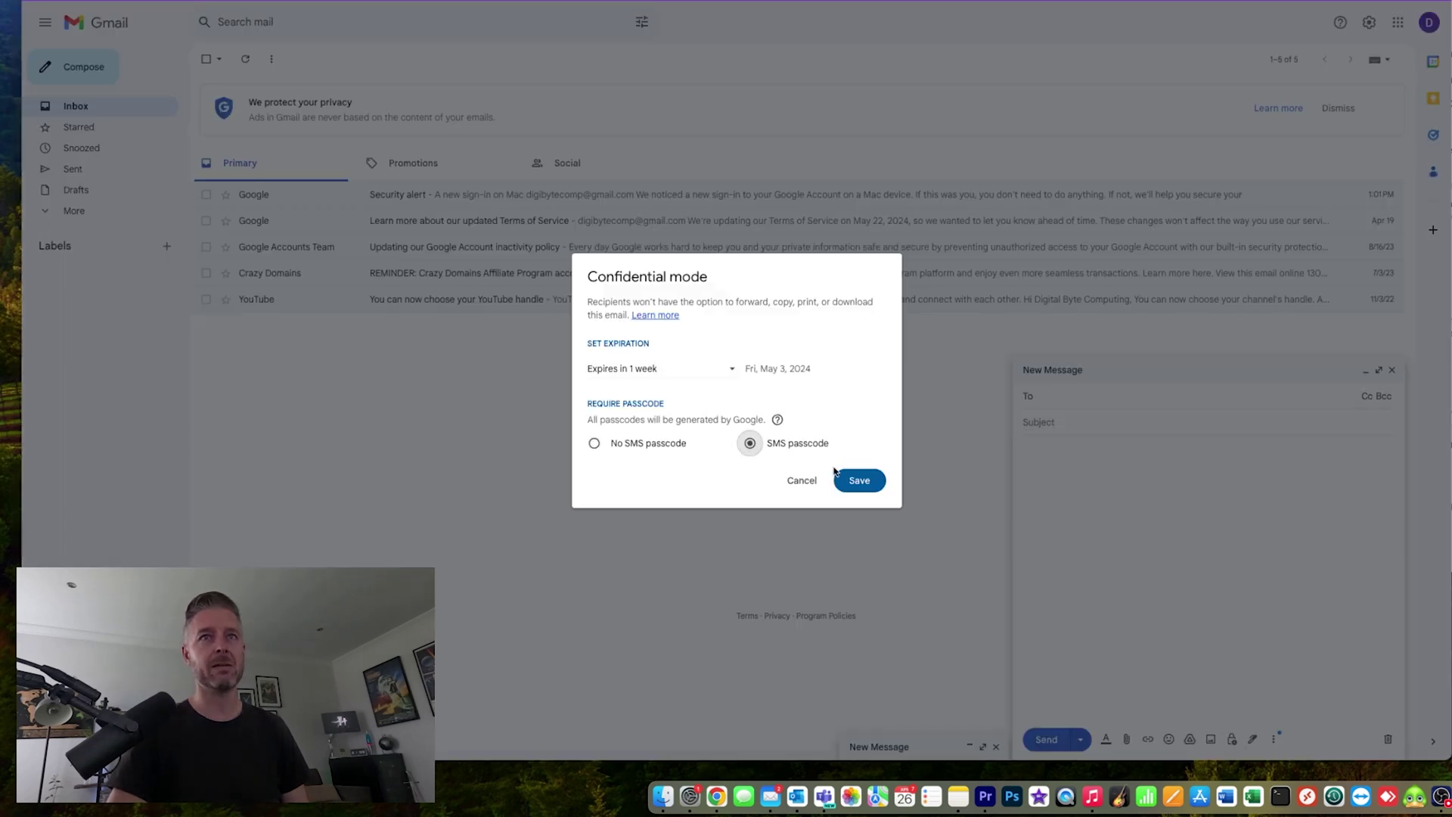
pyautogui.click(859, 481)
pyautogui.write('d')
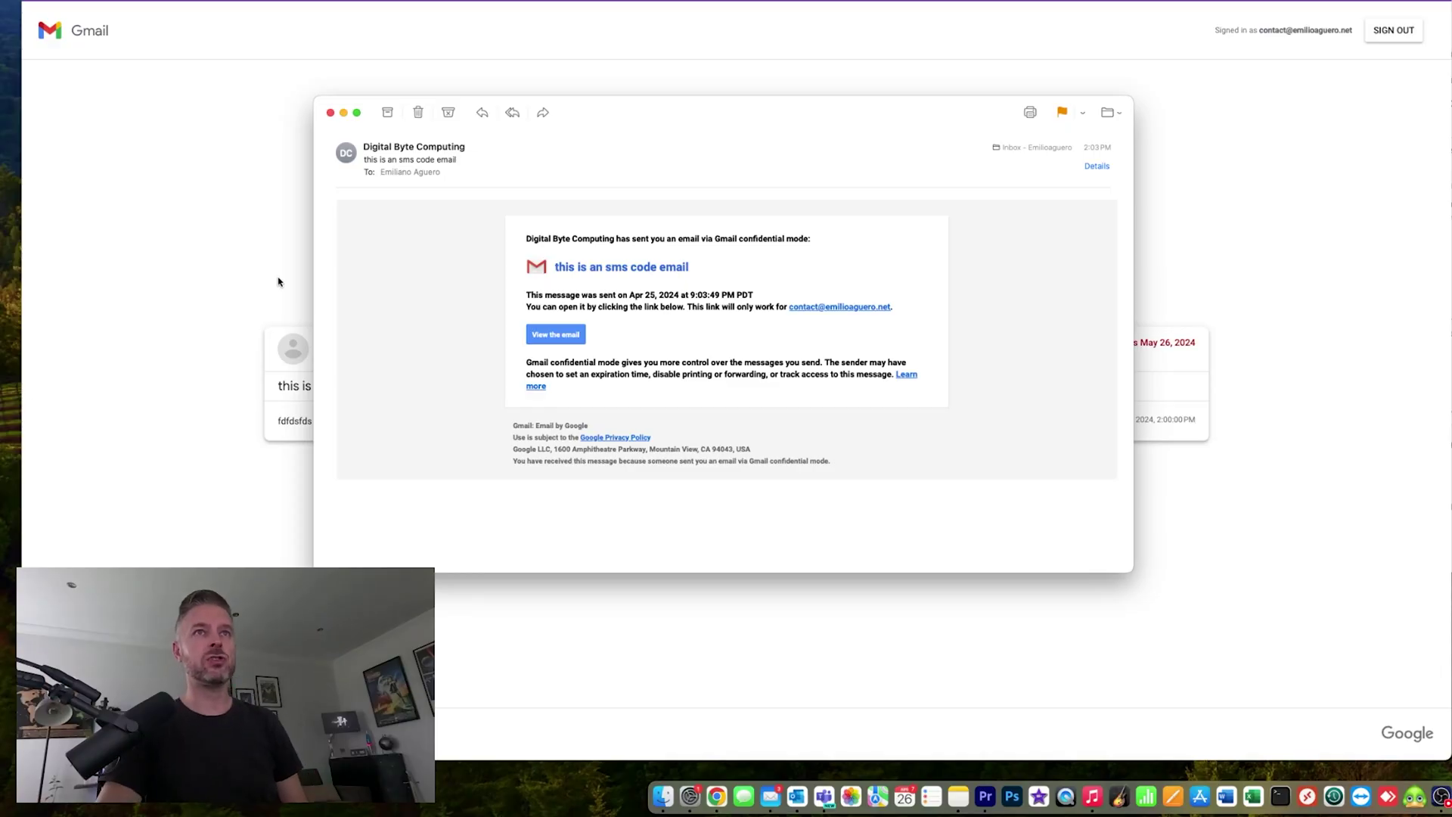
# - Follow the View the email link in the received confidential message
pyautogui.click(555, 334)
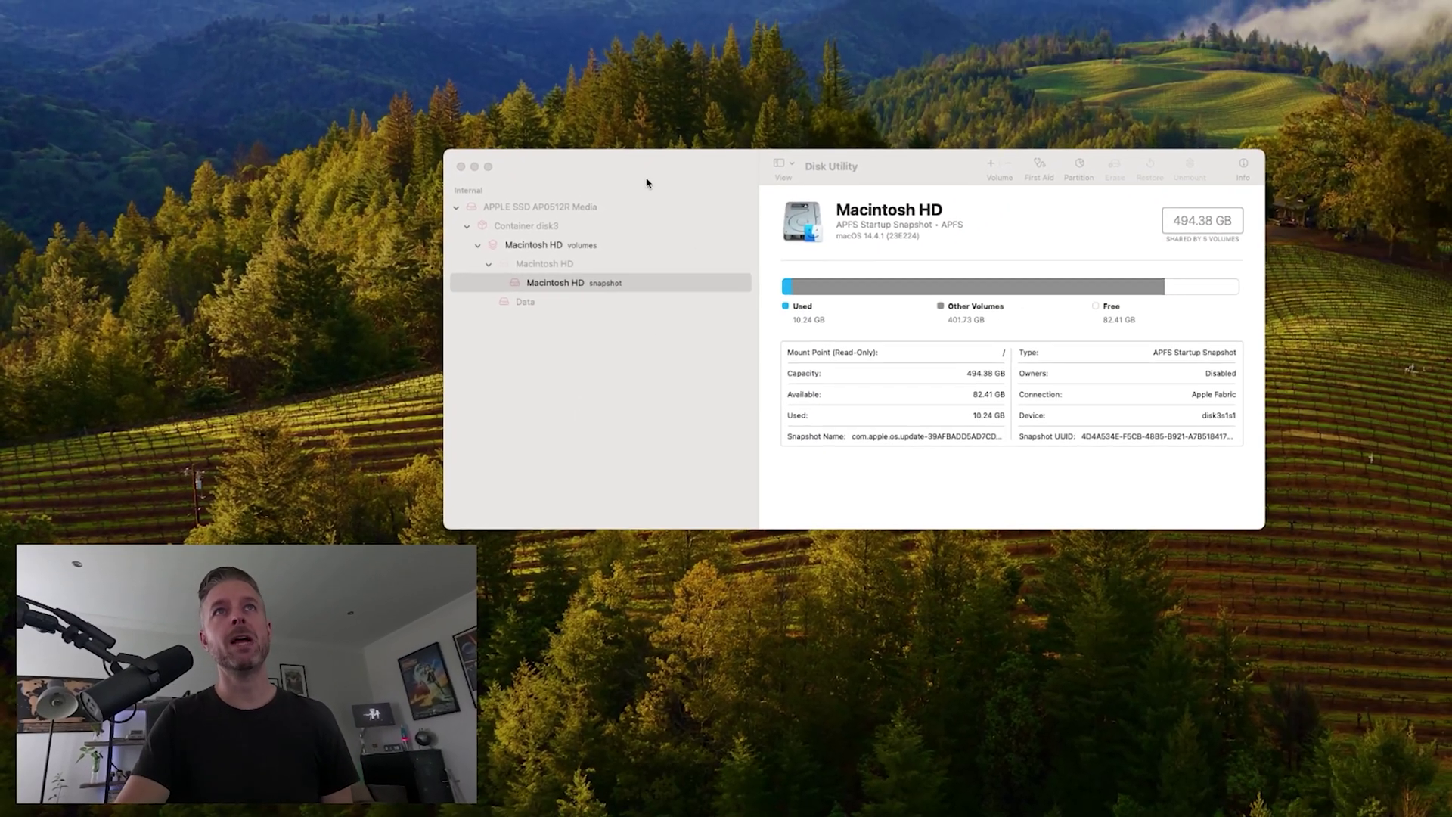
# - In Disk Utility, start a new Blank Image from File > New Image
pyautogui.click(604, 134)
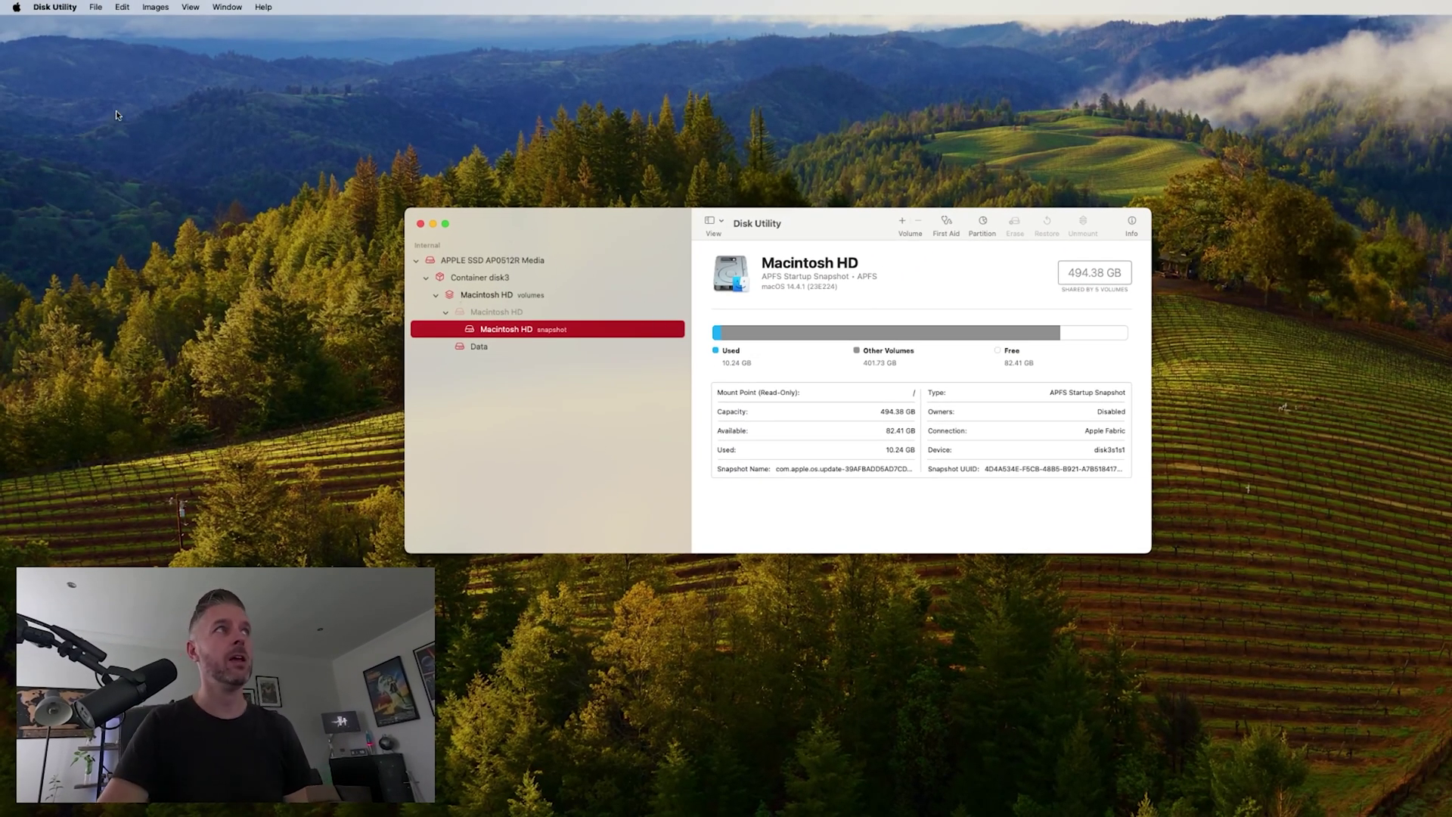
pyautogui.click(96, 8)
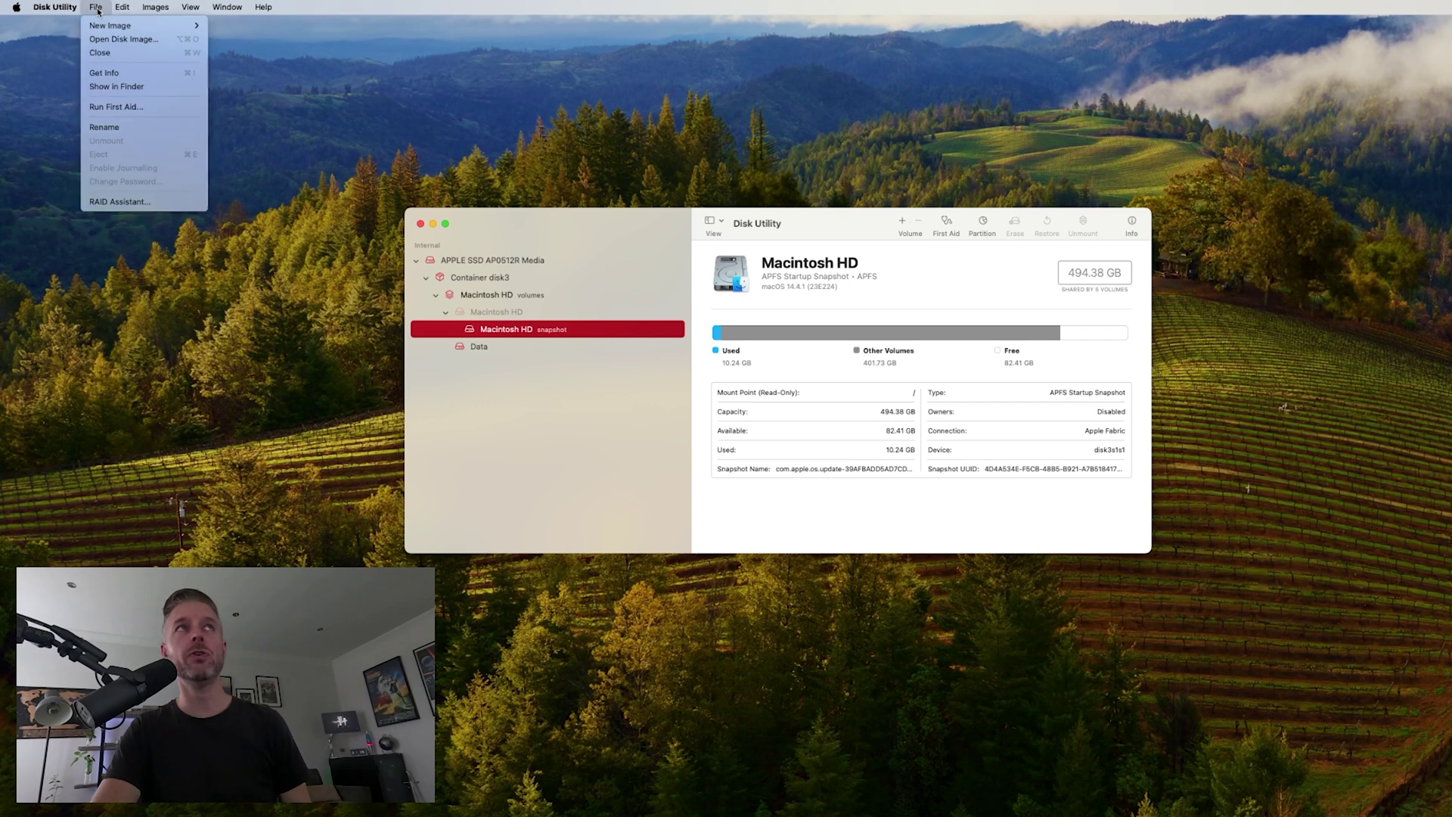
pyautogui.moveTo(115, 27)
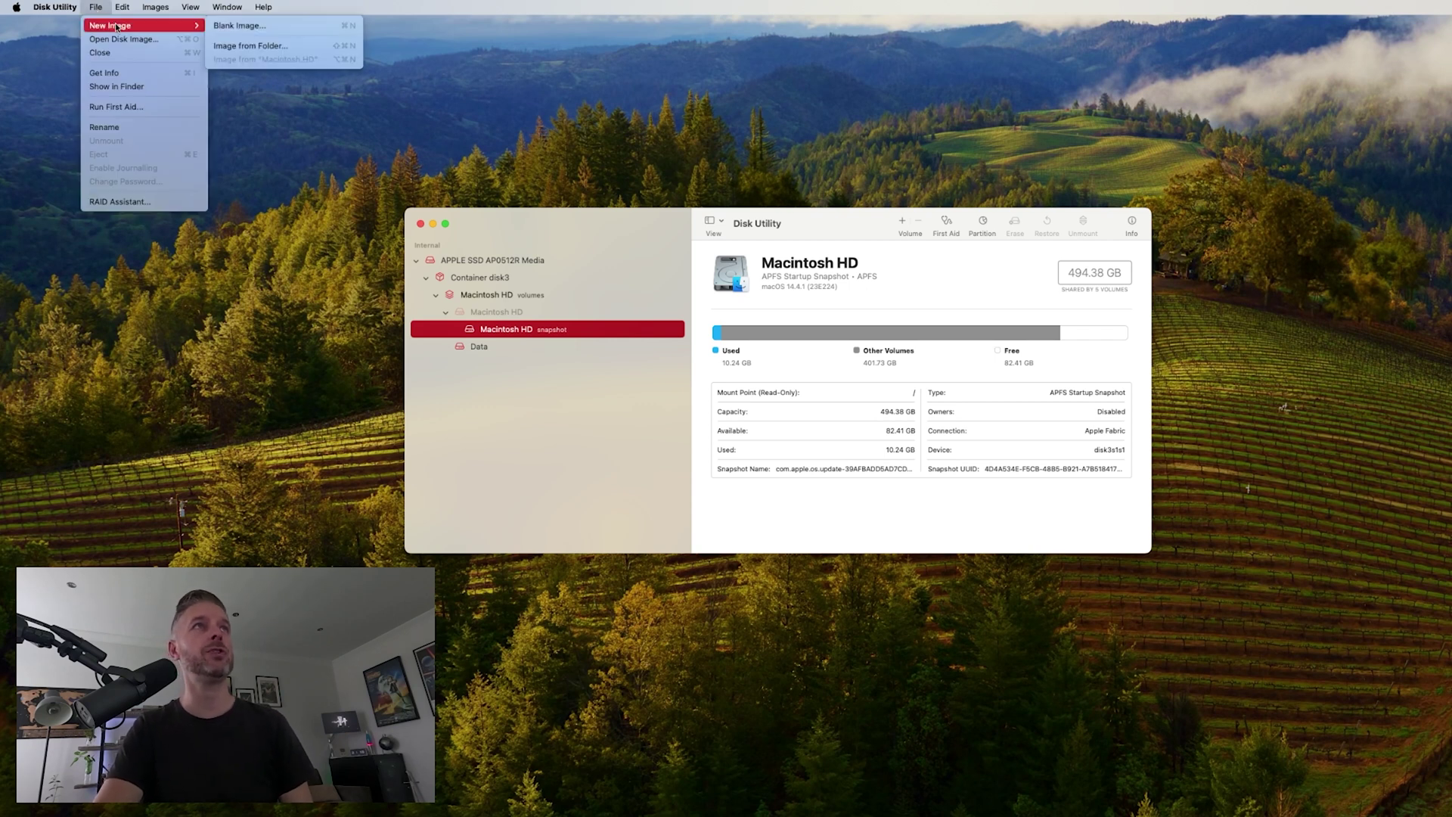
pyautogui.click(241, 27)
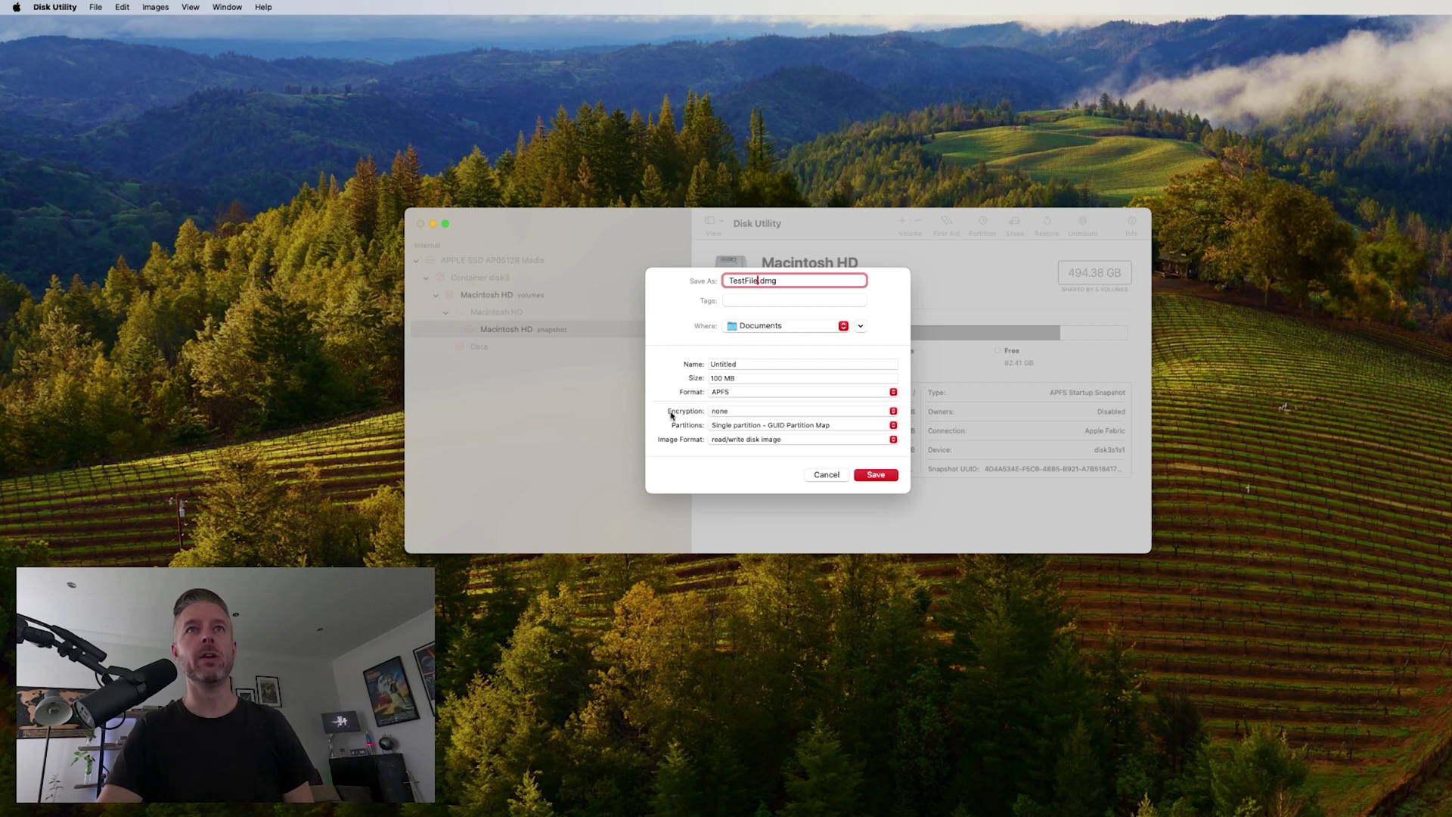
# - Set the image's encryption to 128-bit AES and enter its password
pyautogui.click(795, 413)
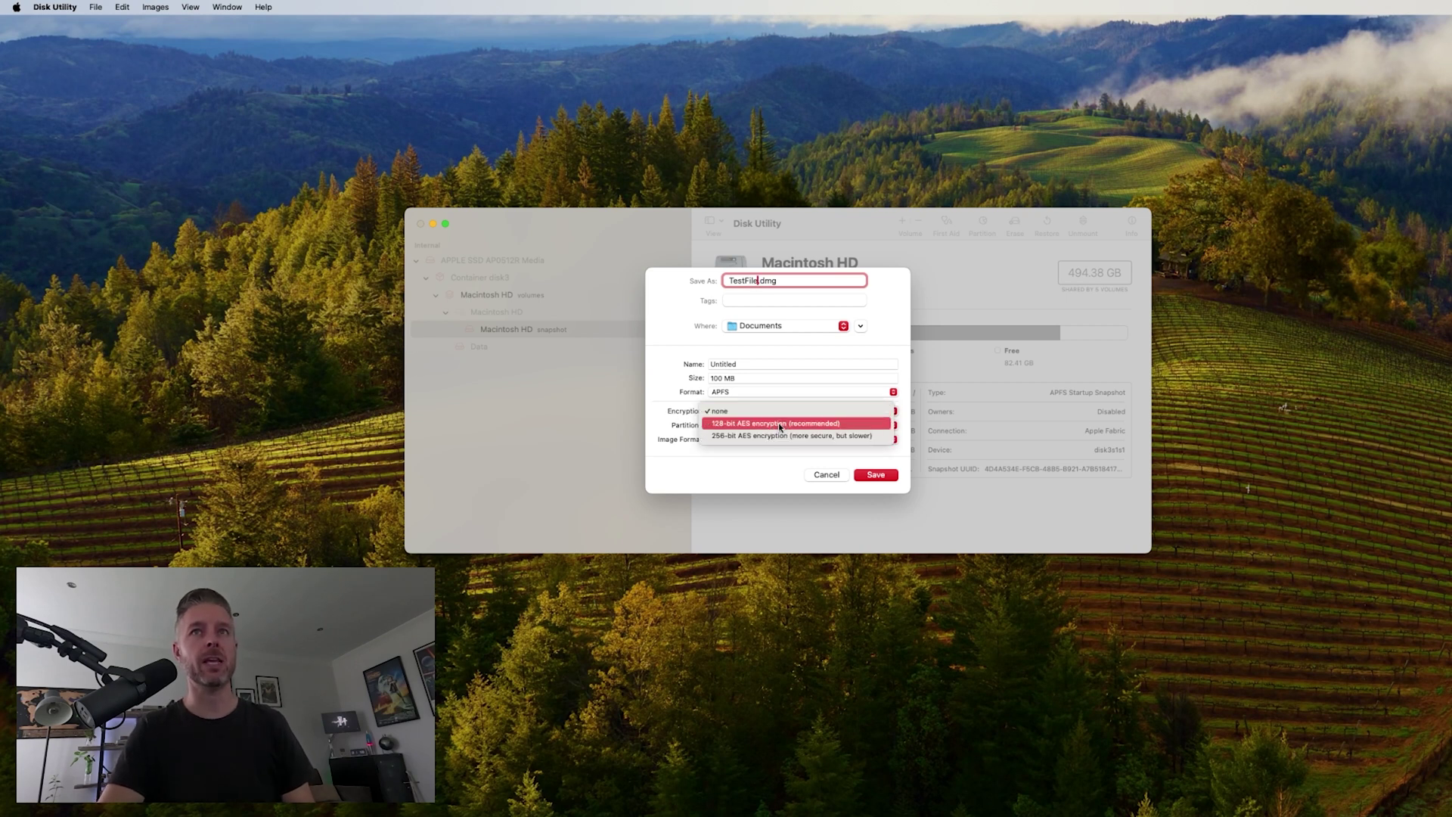
pyautogui.click(779, 424)
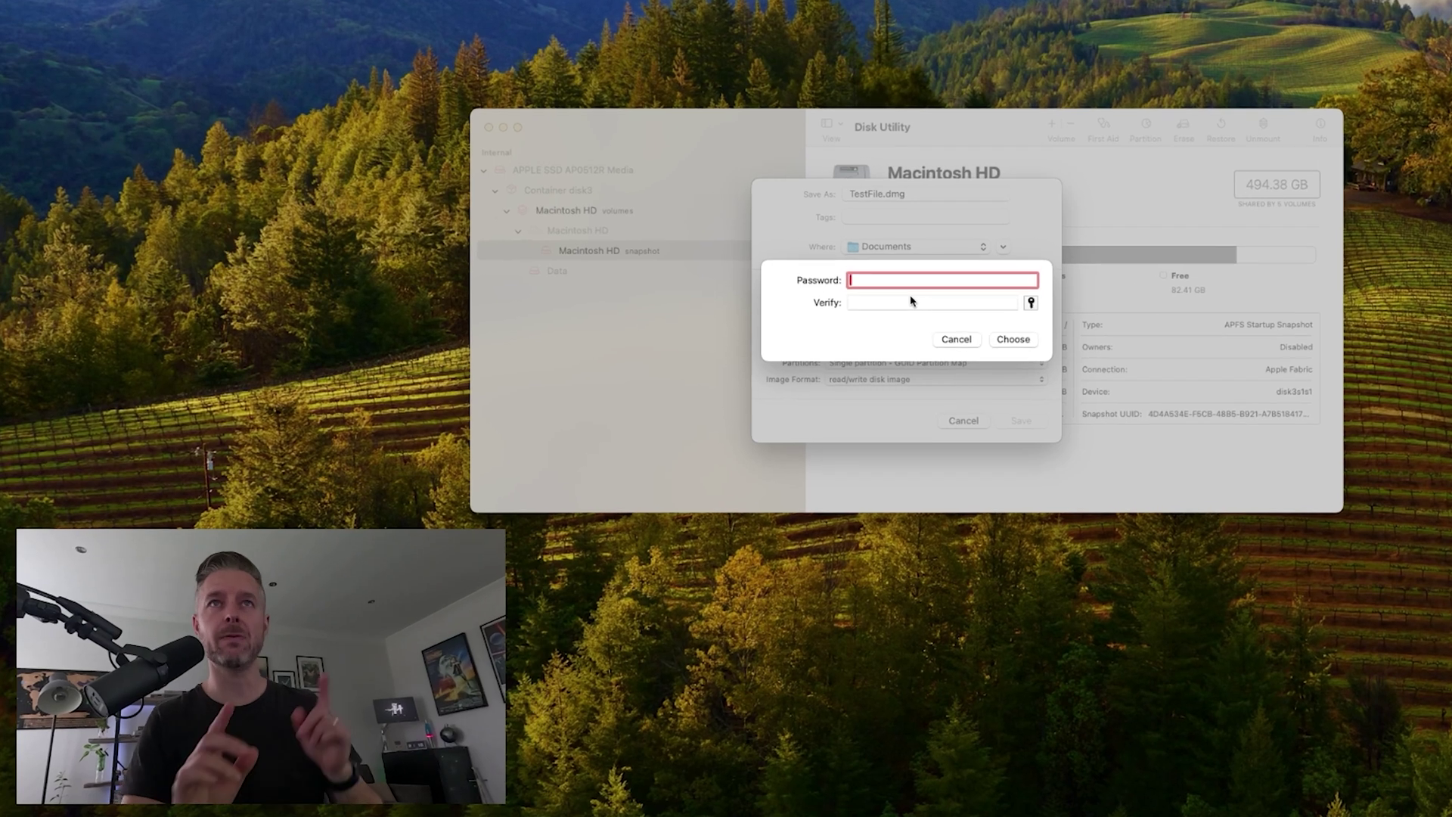
pyautogui.write('*********')
pyautogui.press('Tab')
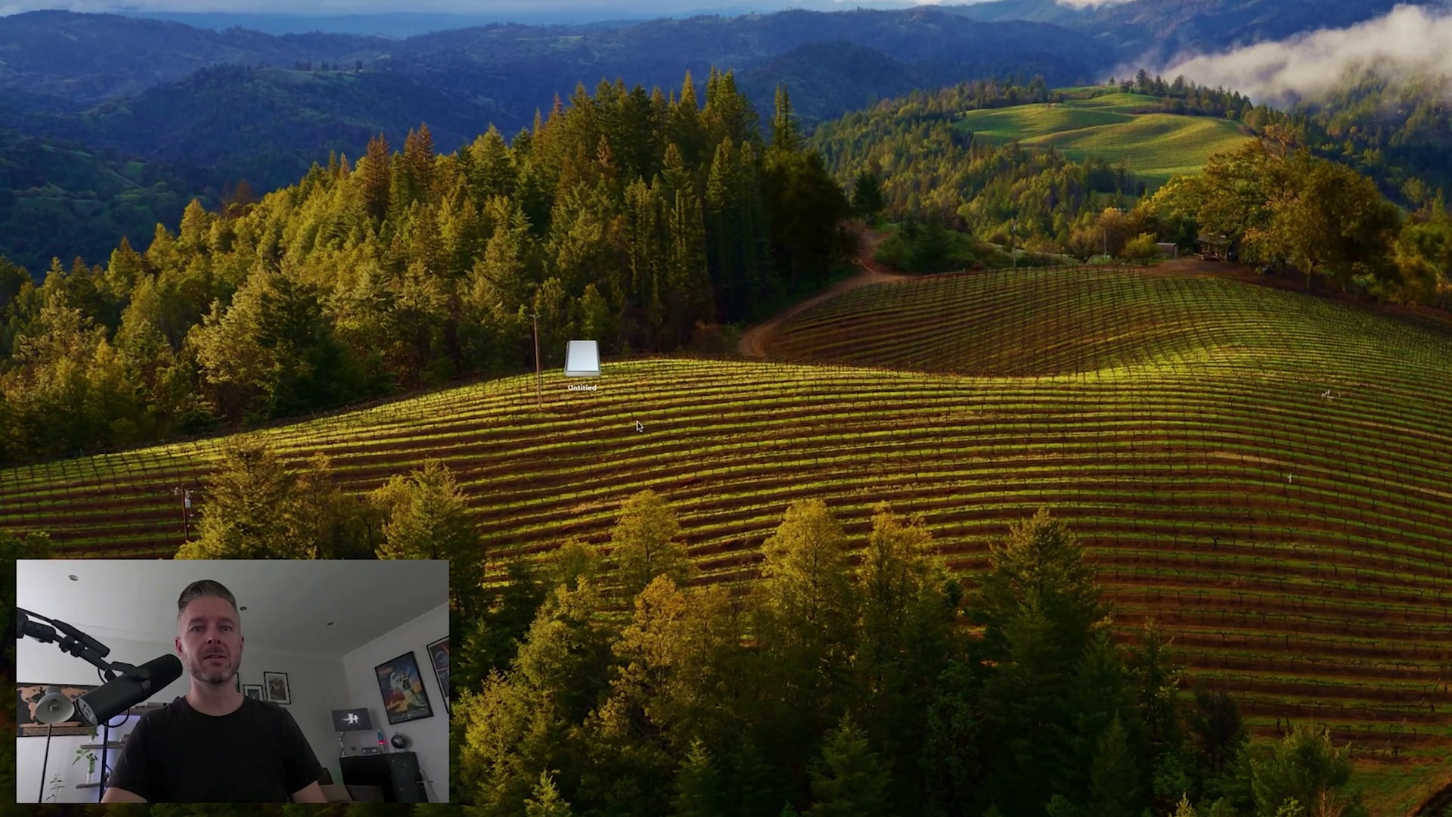
# - Paste the three image files into the Untitled volume, close its window and open the disk's Eject menu
pyautogui.doubleClick(582, 357)
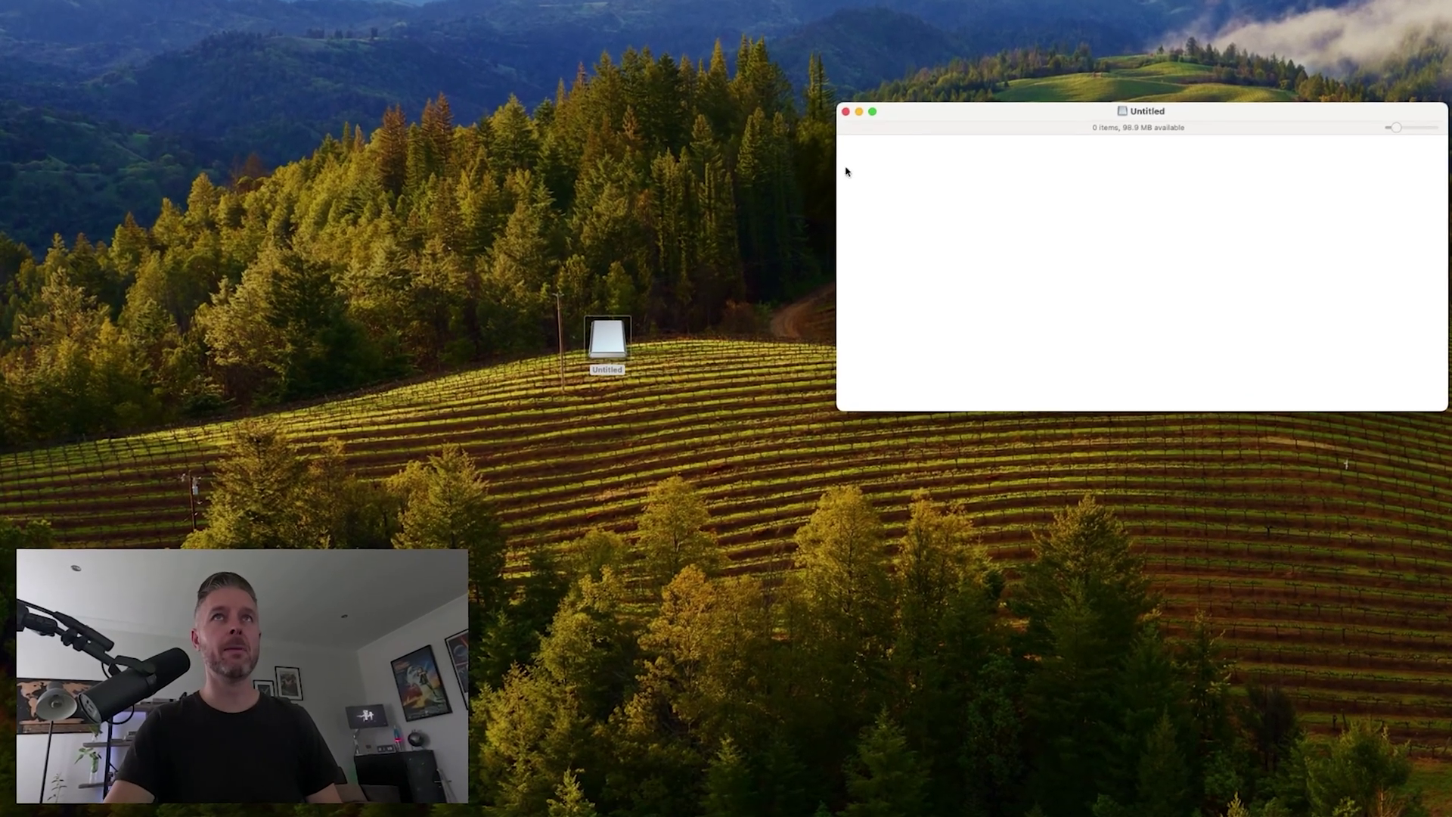
pyautogui.rightClick(908, 236)
pyautogui.click(896, 280)
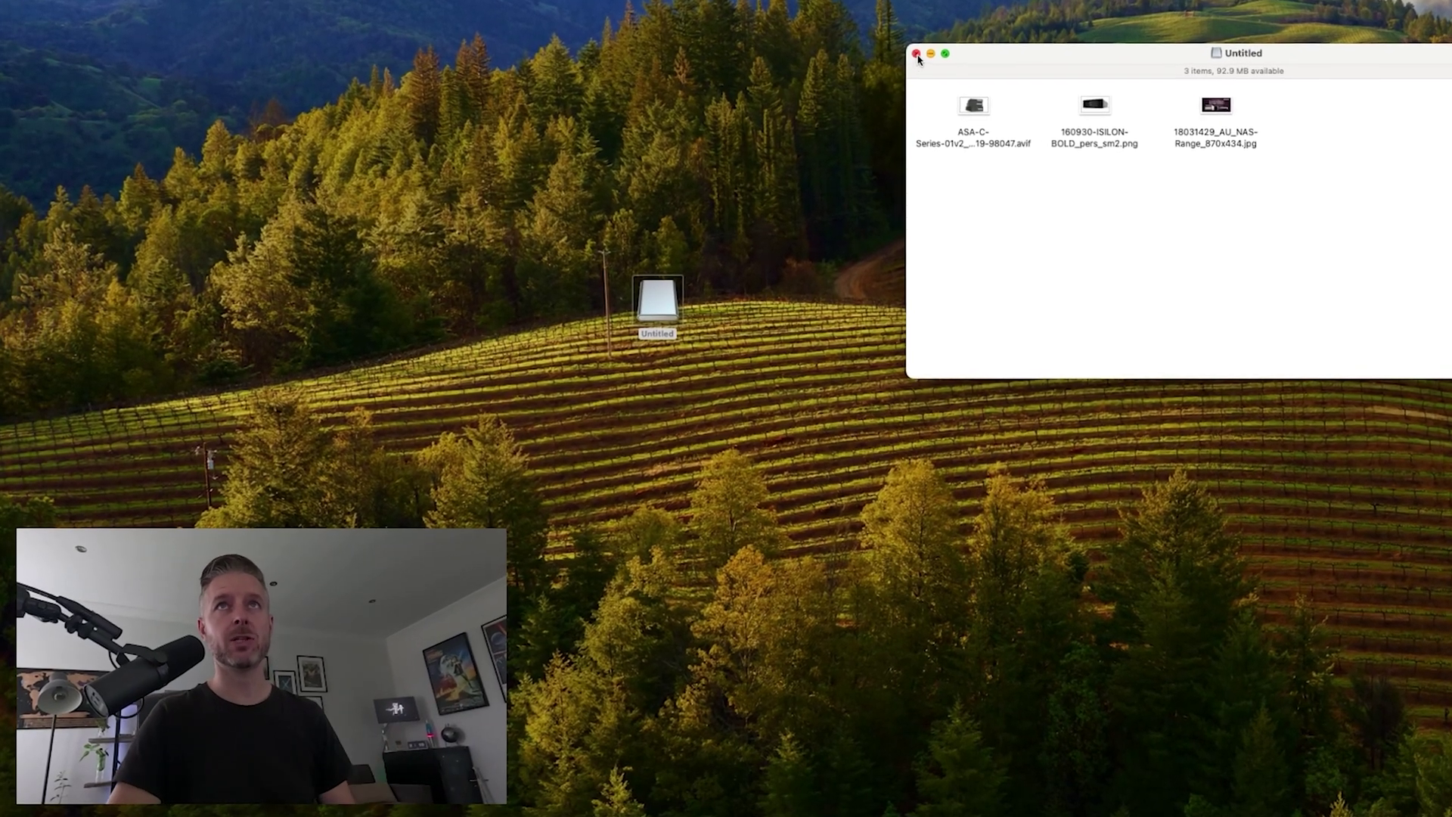
pyautogui.click(915, 54)
pyautogui.rightClick(669, 291)
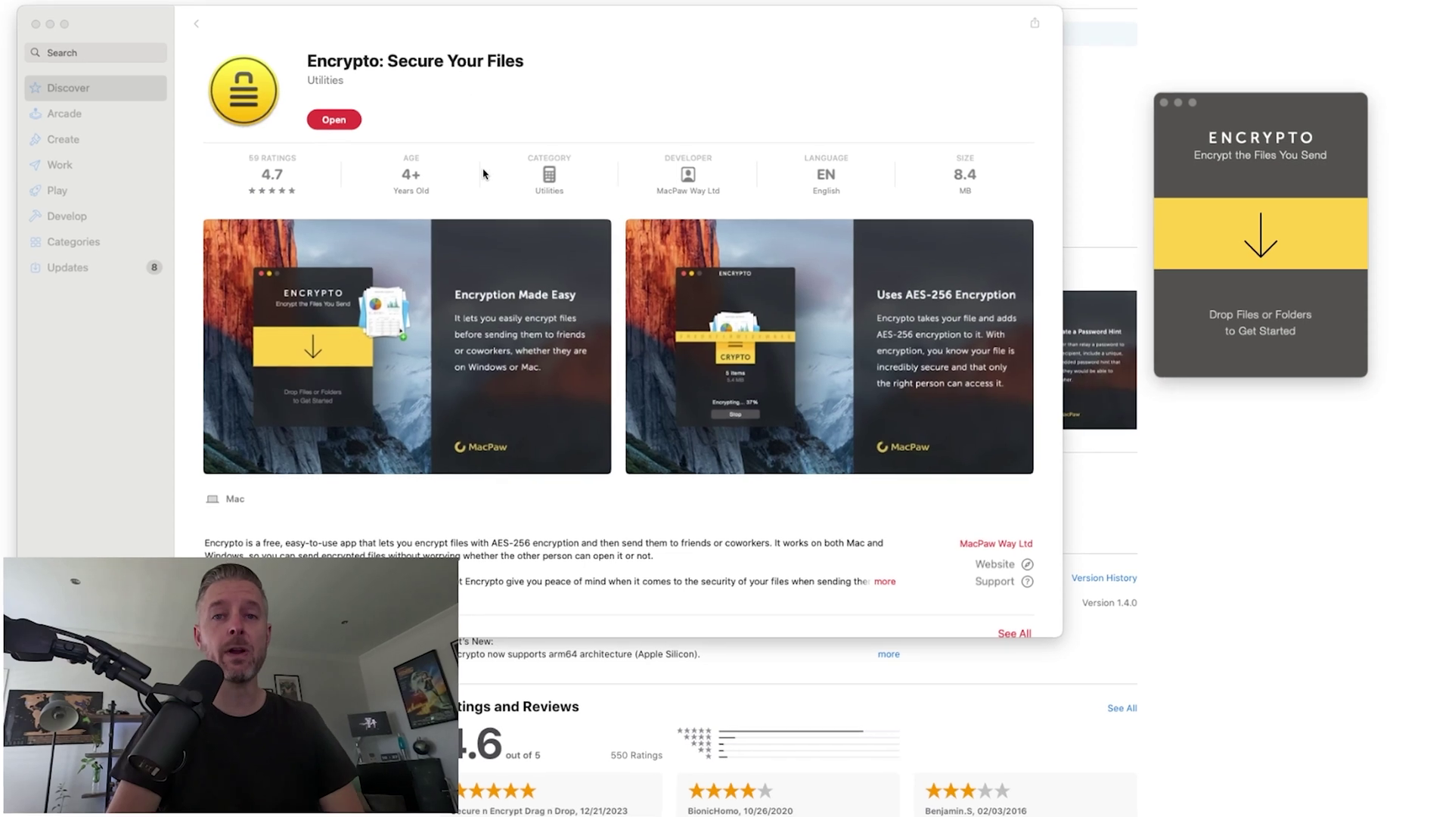
# - Move the Encrypto file-drop window beside its App Store page (rated 4.7, 8.4 MB)
pyautogui.moveTo(1305, 102); pyautogui.dragTo(1223, 116)
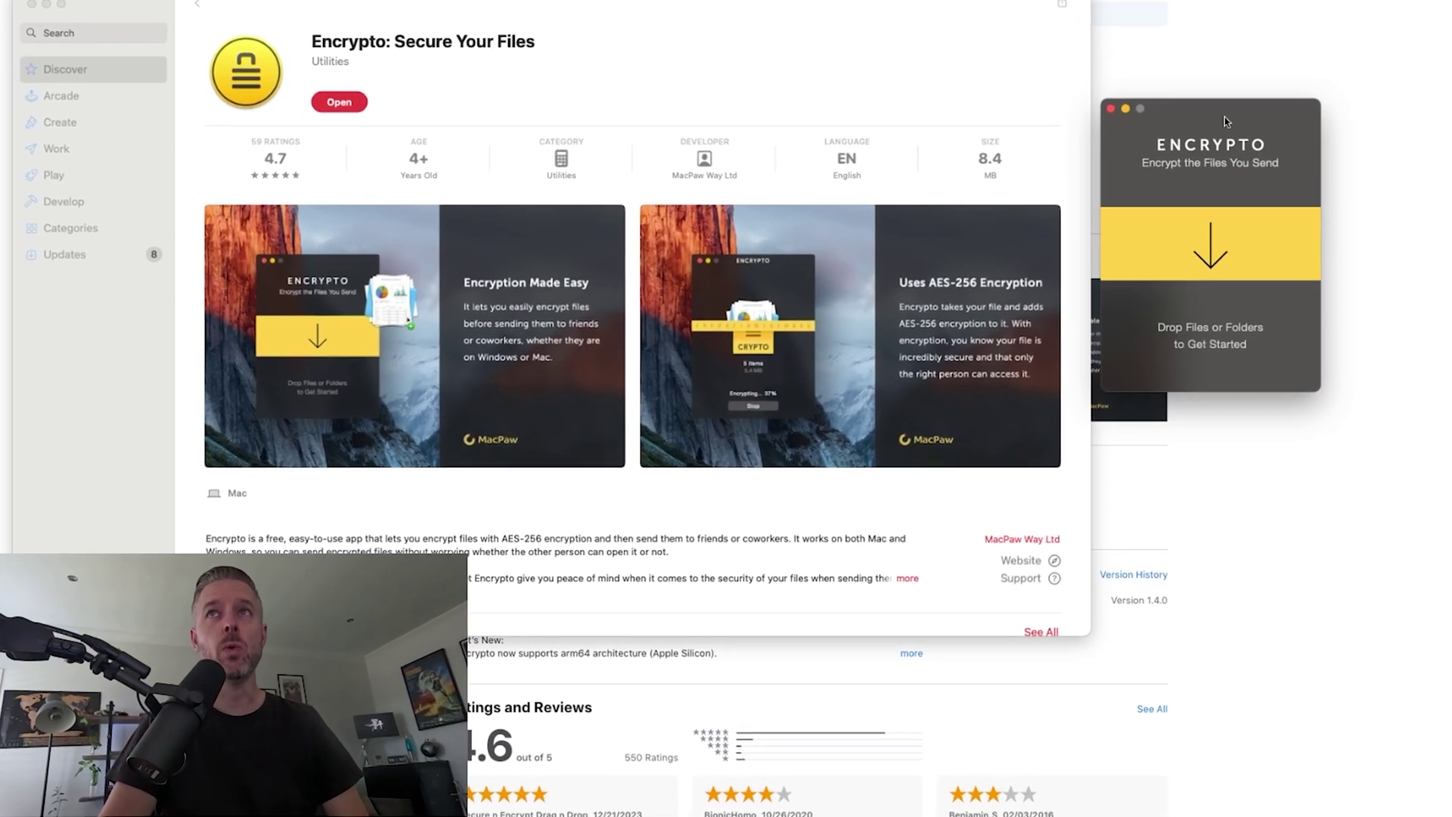